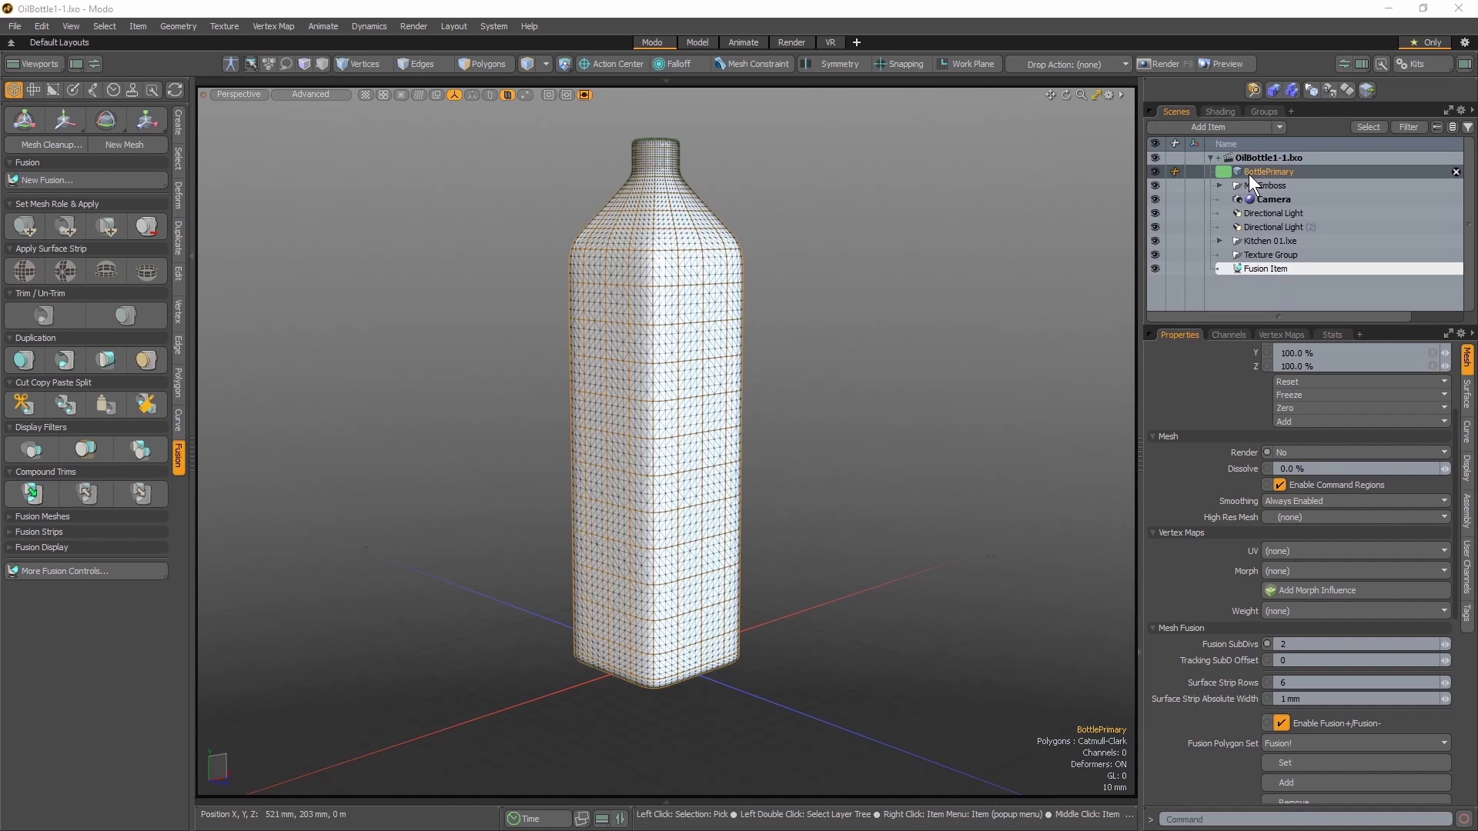
Enable embossing on the Fusion Item and expand the MF-Emboss group in the scene item list
{"action": "left_click", "coordinate": [1271, 268]}
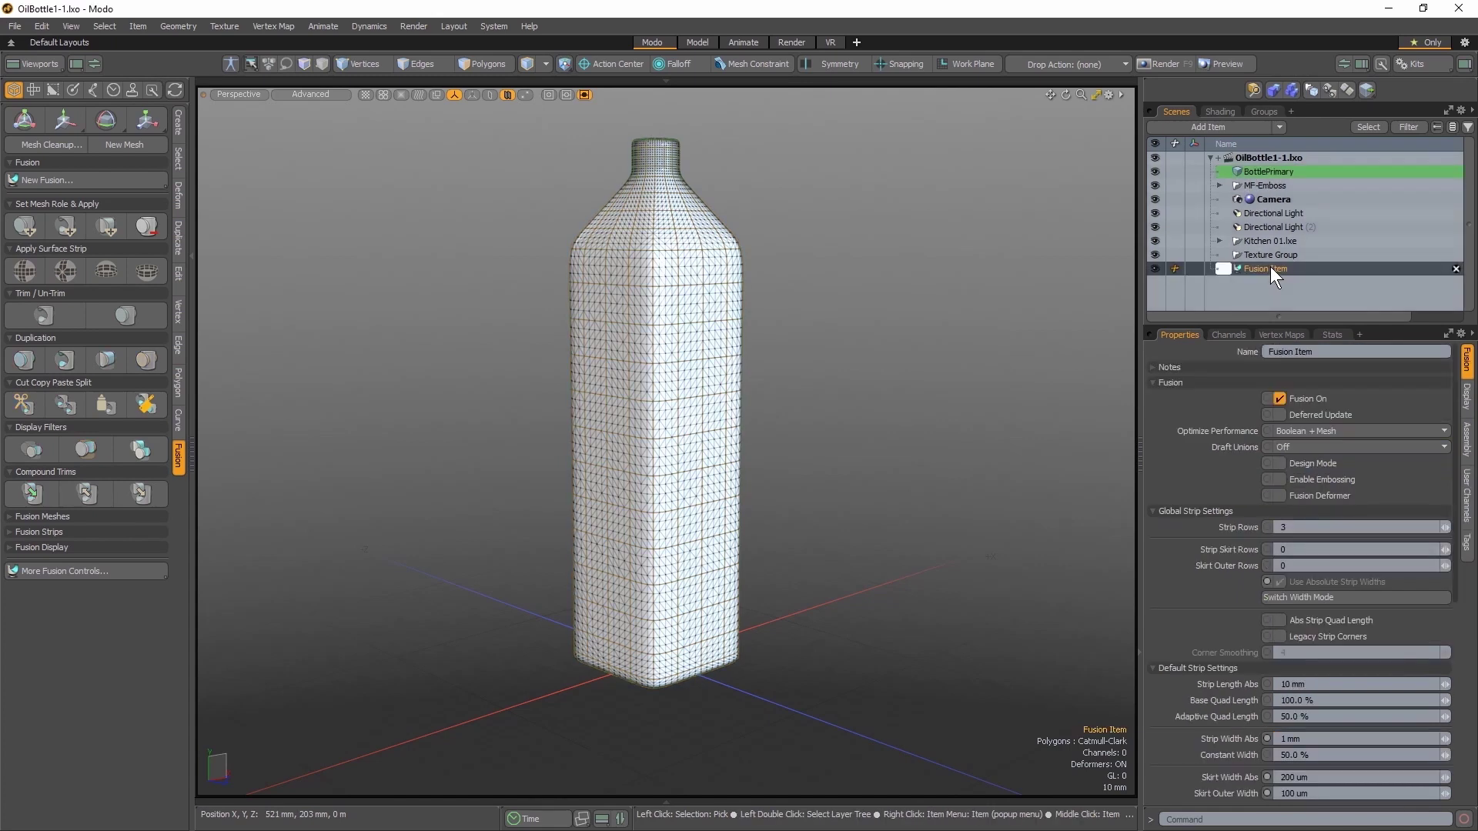
{"action": "left_click", "coordinate": [1280, 480]}
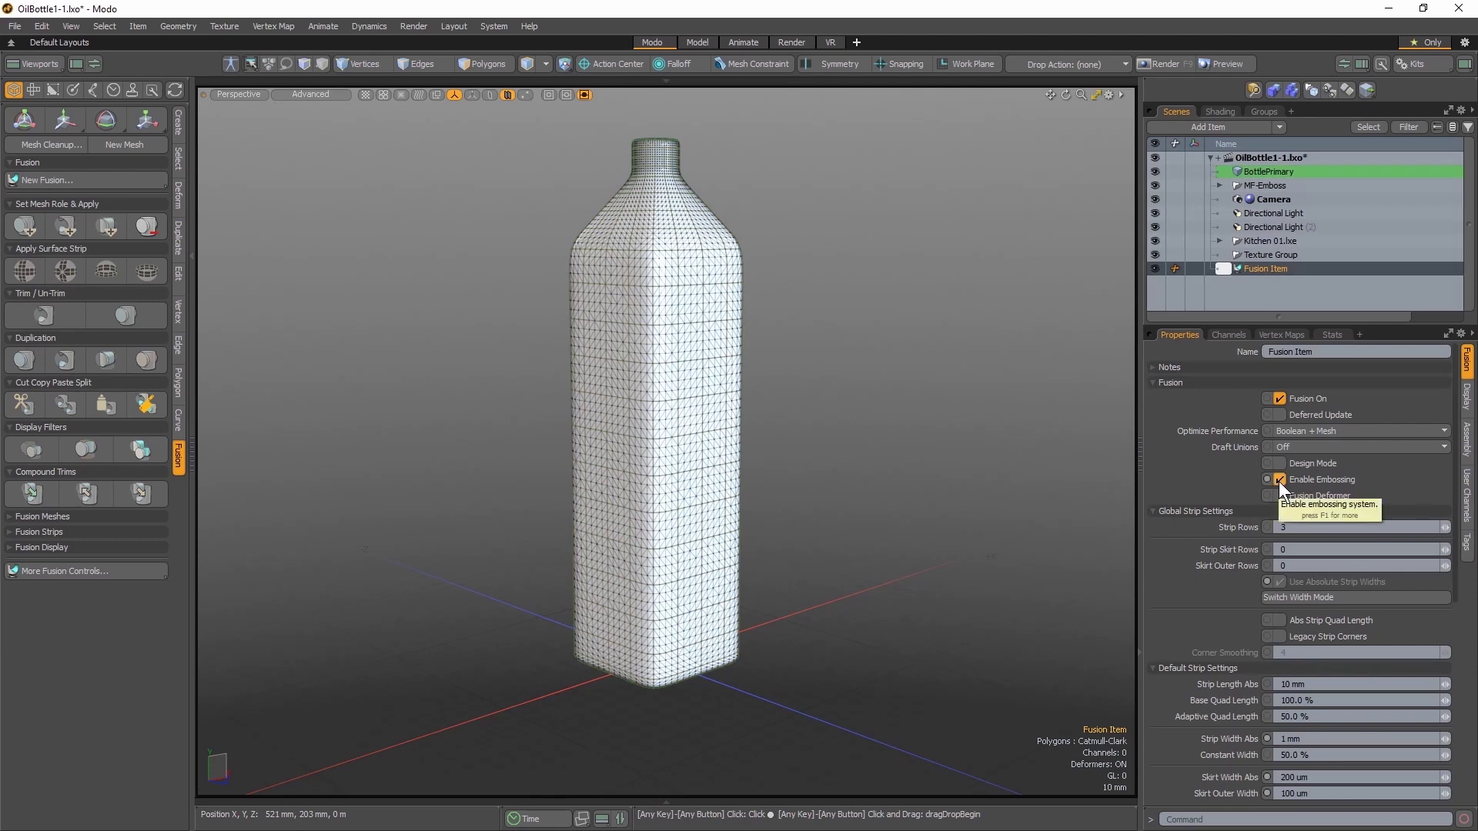
{"action": "left_click", "coordinate": [1220, 186]}
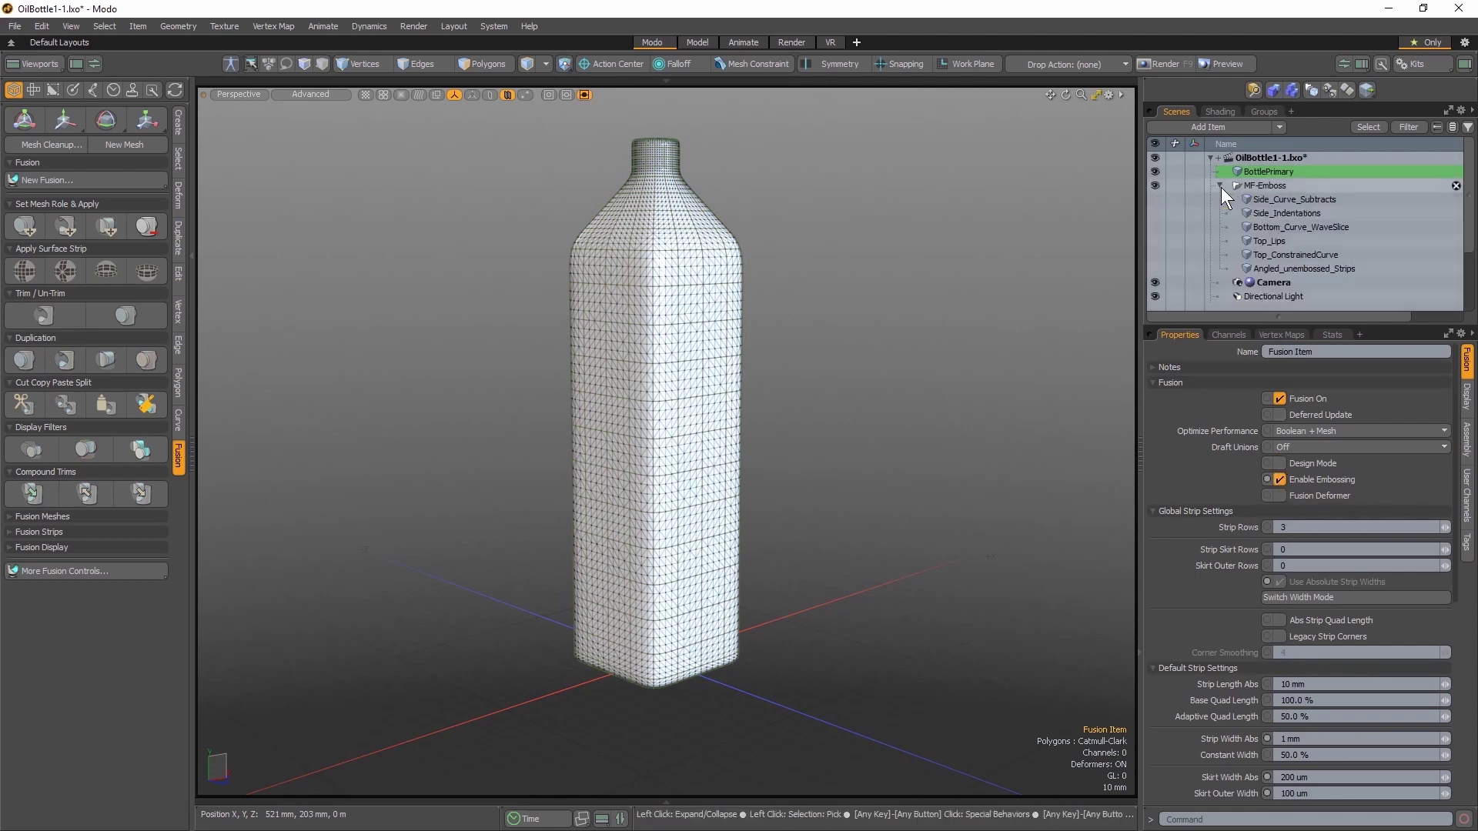
Apply the Side_Curve_Subtracts curves to the BottlePrimary mesh as a surface strip
{"action": "left_click", "coordinate": [1268, 198]}
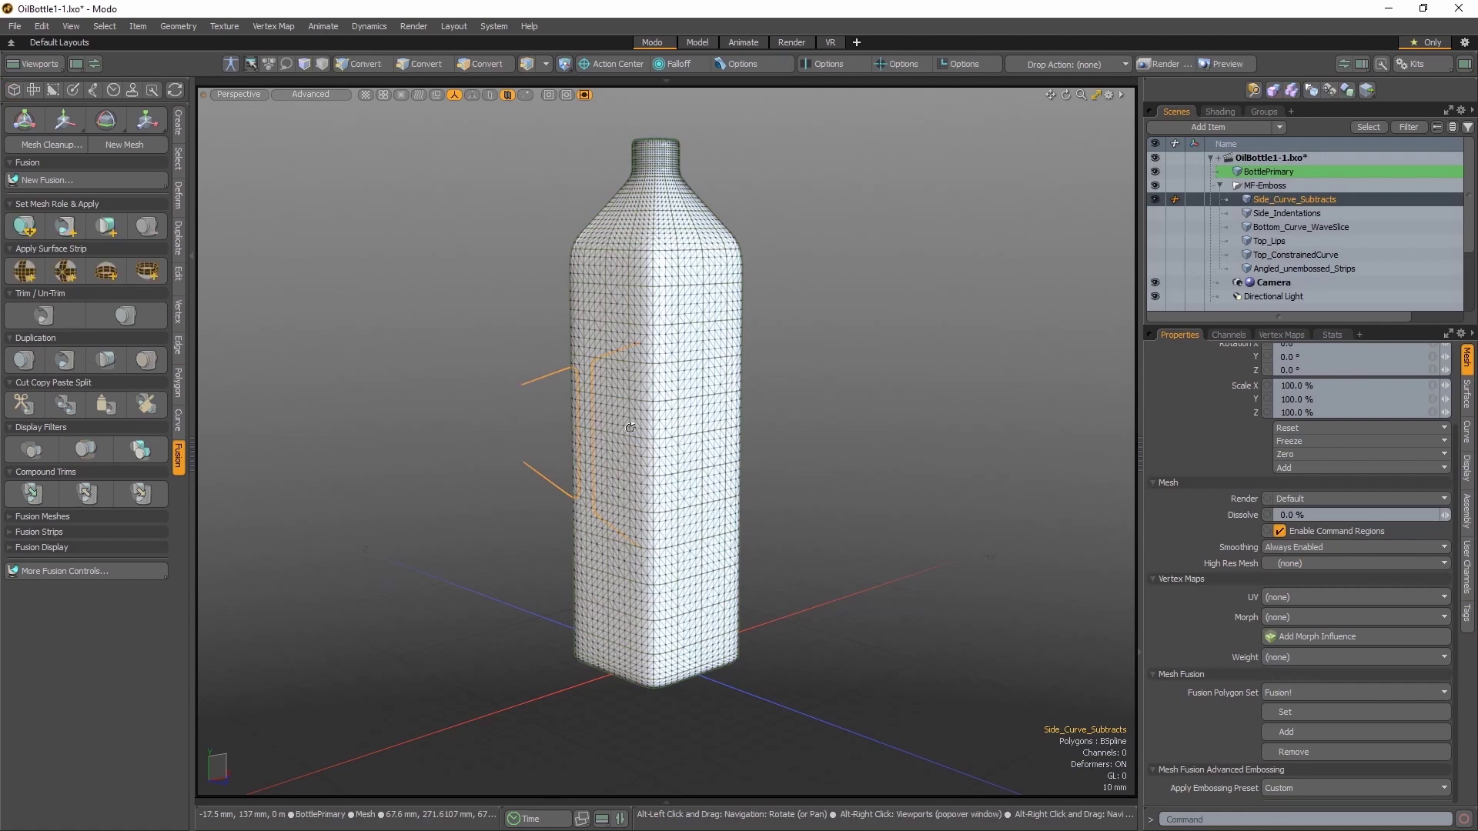
{"action": "left_click_drag", "start_coordinate": [662, 432], "coordinate": [662, 465], "text": "alt"}
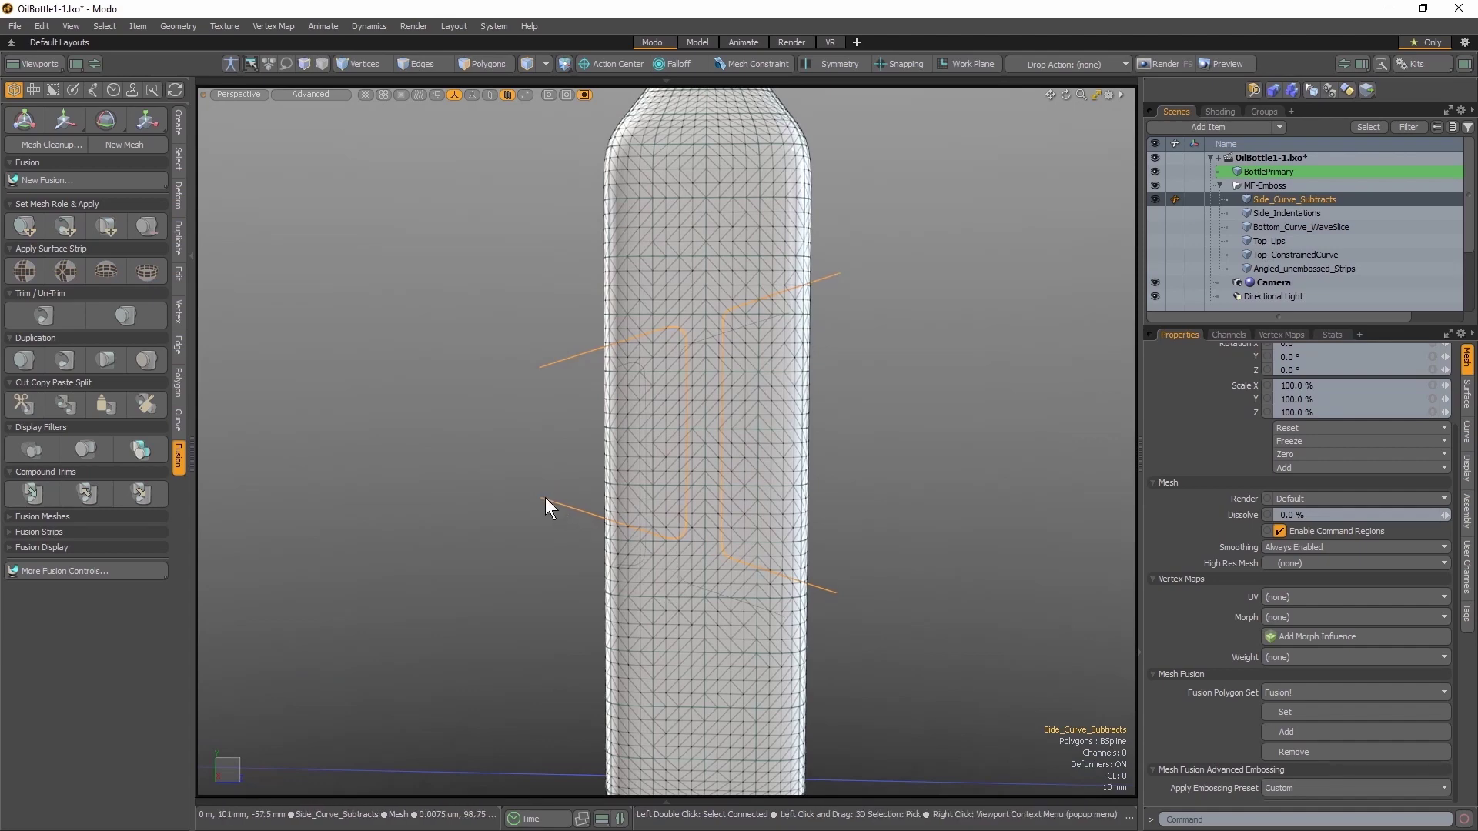
{"action": "left_click_drag", "start_coordinate": [545, 498], "coordinate": [531, 538], "text": "alt+shift"}
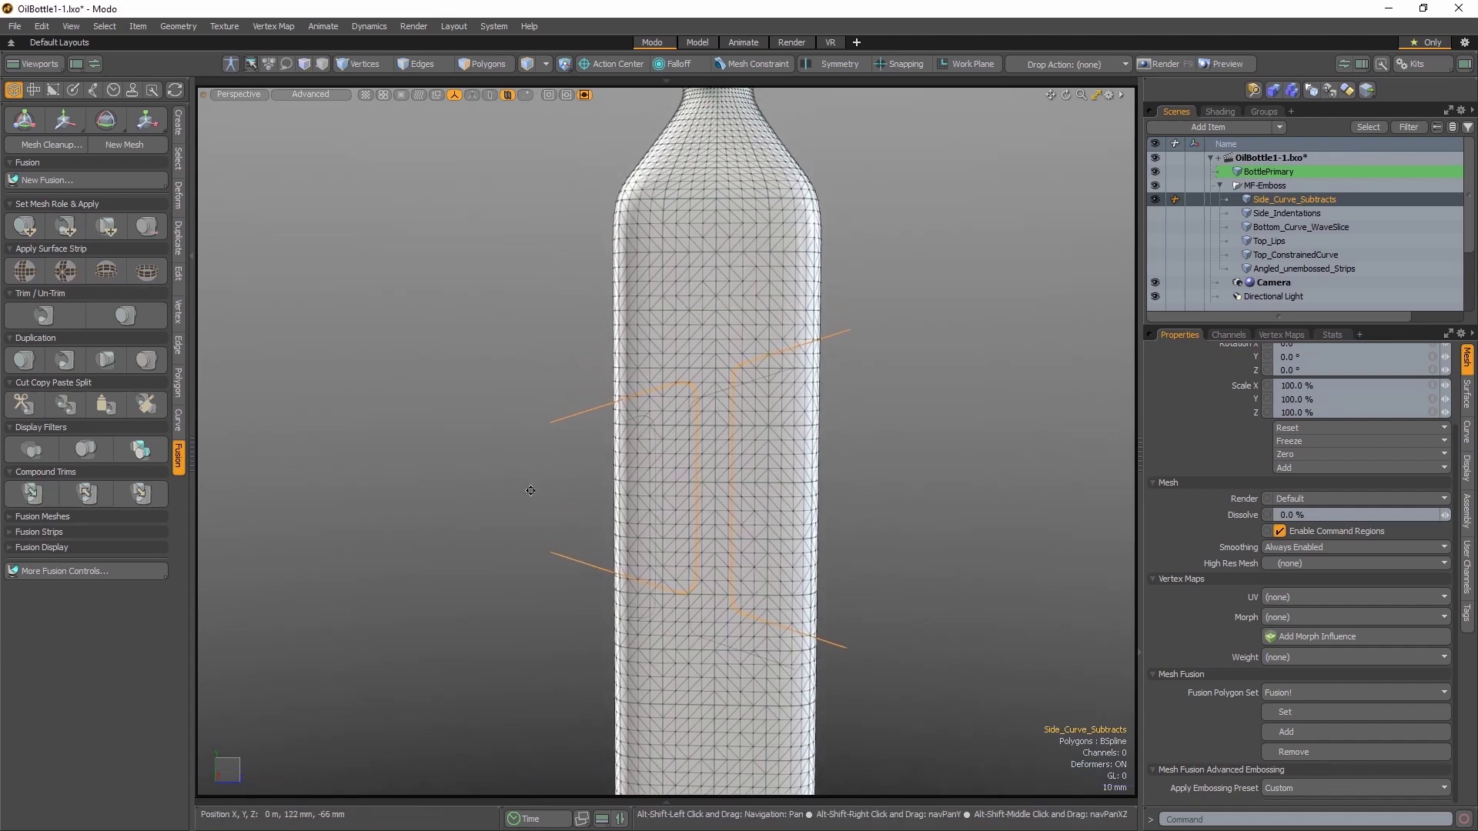
{"action": "left_click", "coordinate": [1261, 169], "text": "ctrl"}
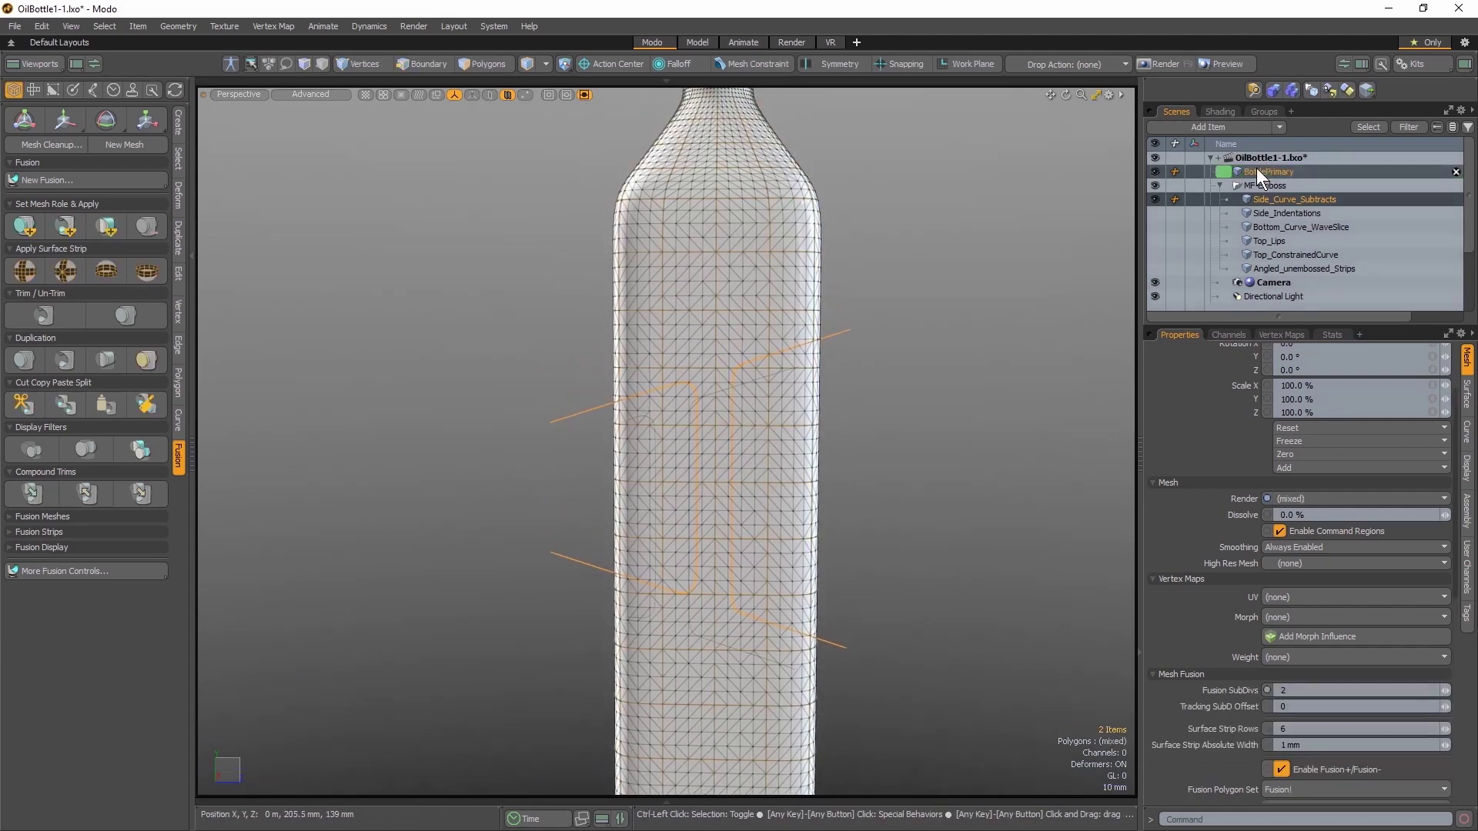
{"action": "left_click", "coordinate": [24, 270]}
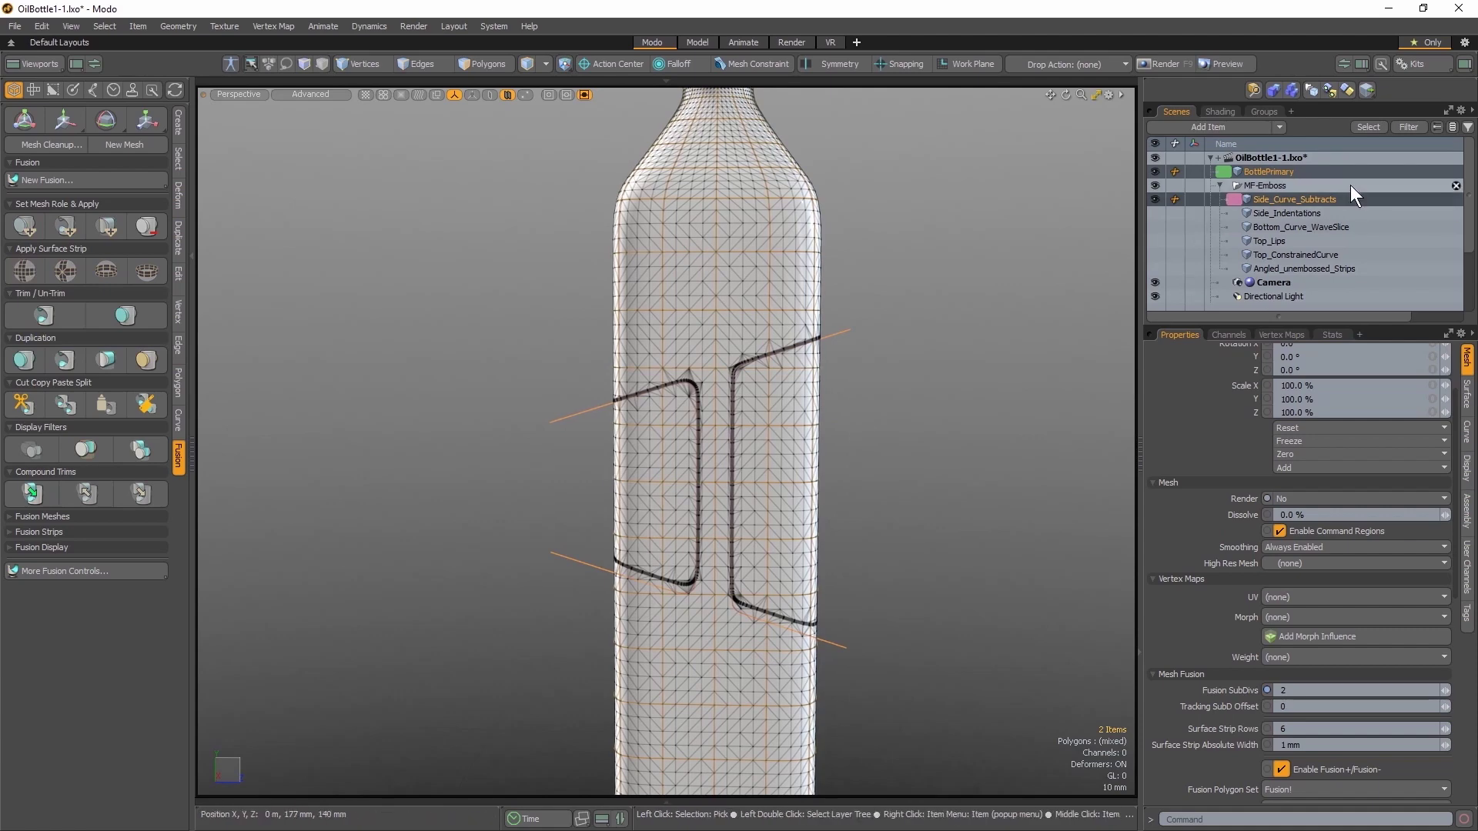
Set the Surface Strip Absolute Width of Side_Curve_Subtracts alone to 3 mm
{"action": "left_click", "coordinate": [1316, 199]}
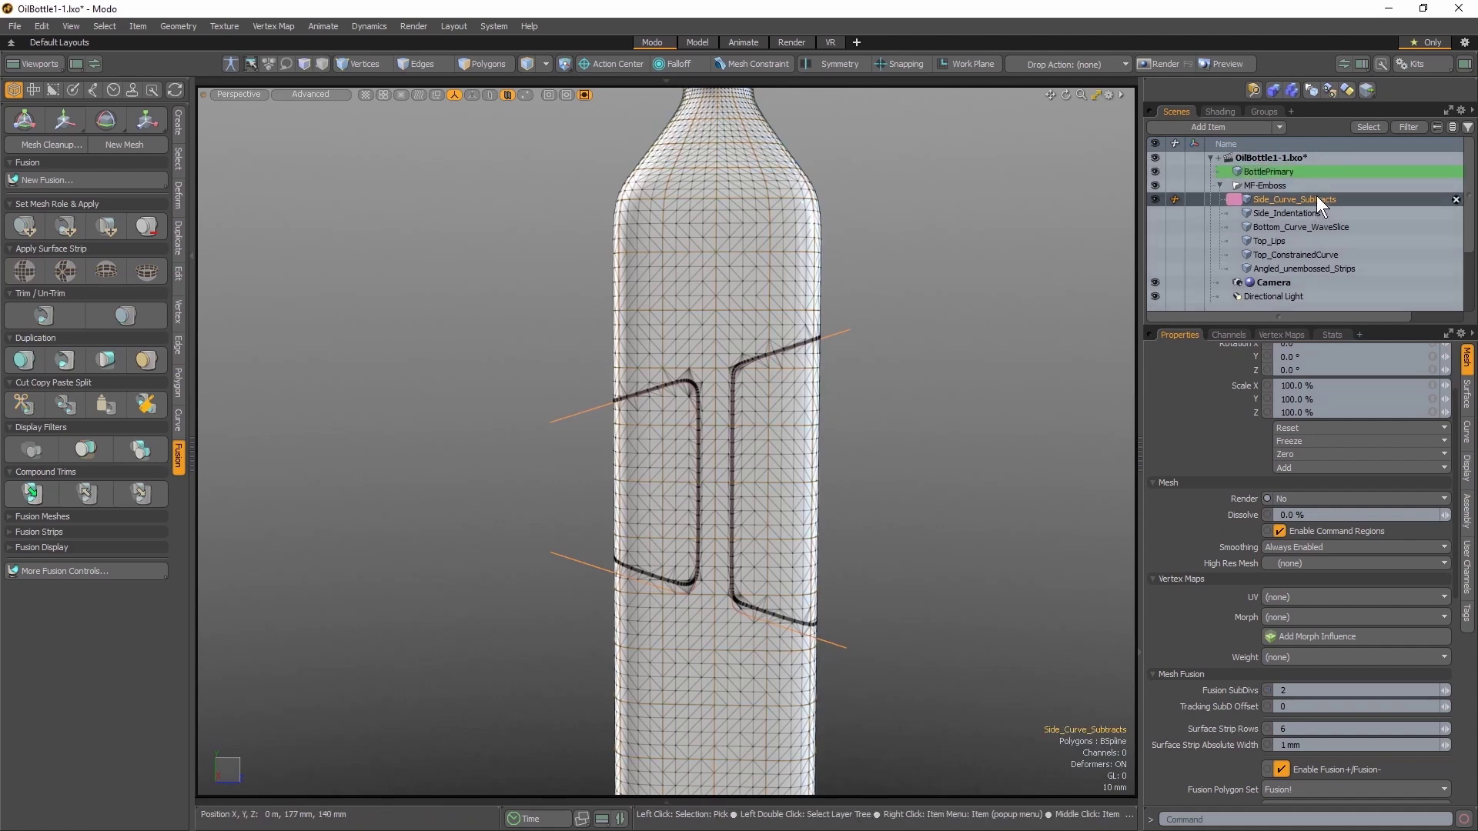
{"action": "scroll", "coordinate": [1177, 458], "scroll_direction": "up", "scroll_amount": 3}
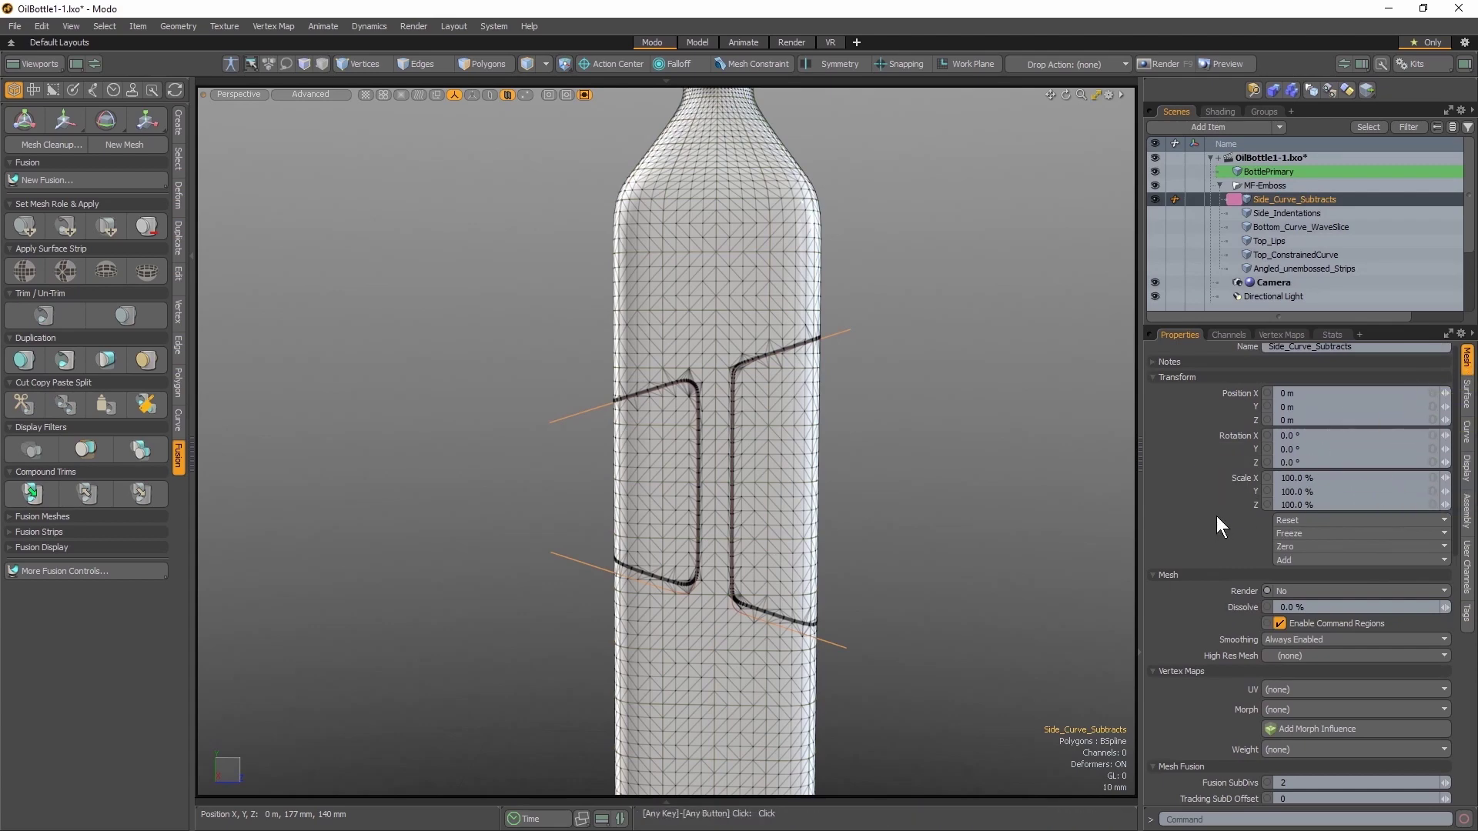
{"action": "scroll", "coordinate": [1216, 516], "scroll_direction": "down", "scroll_amount": 6}
{"action": "left_click", "coordinate": [1297, 652]}
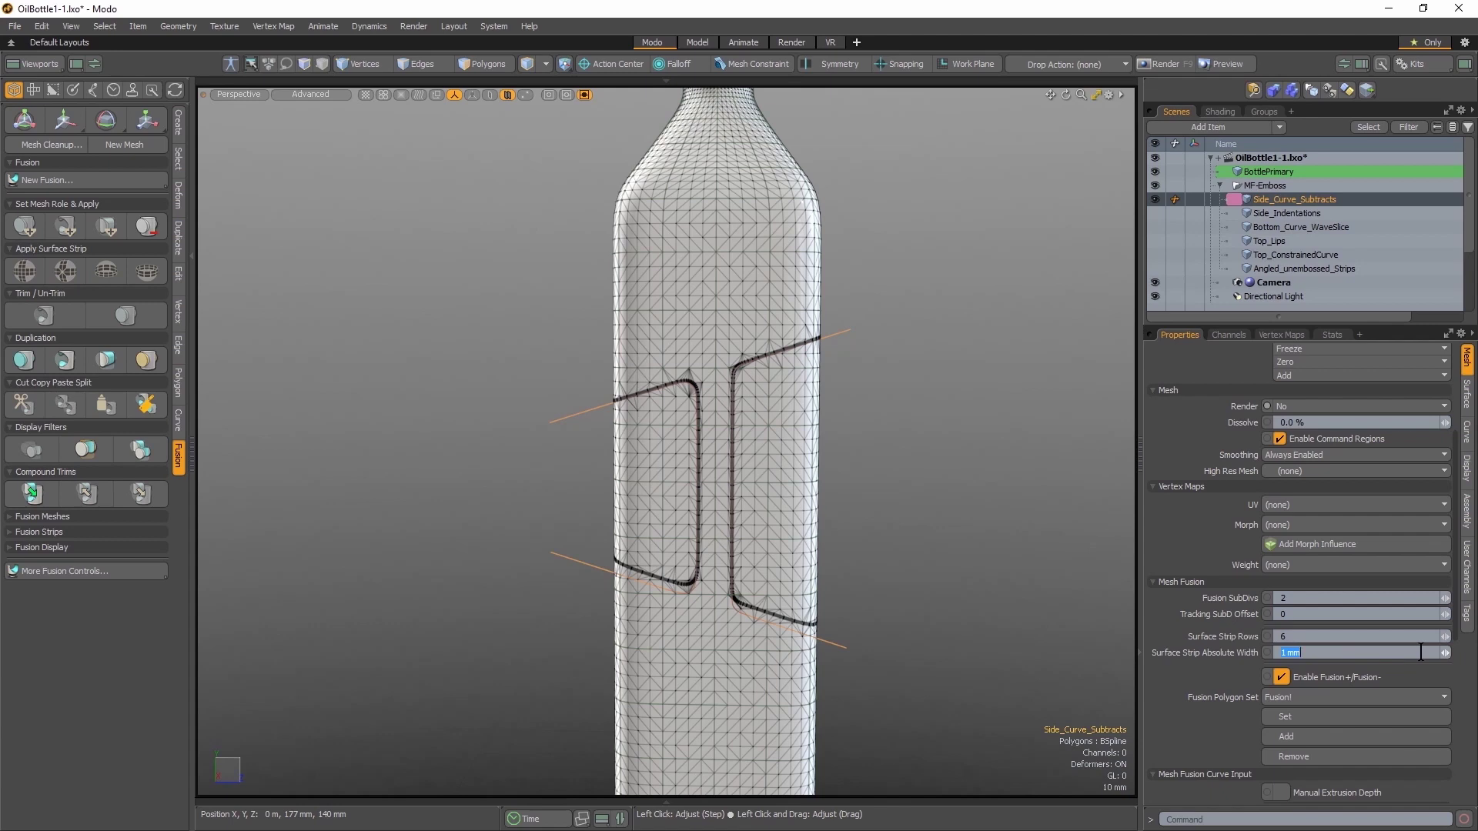
{"action": "type", "text": "3"}
{"action": "key", "text": "Return"}
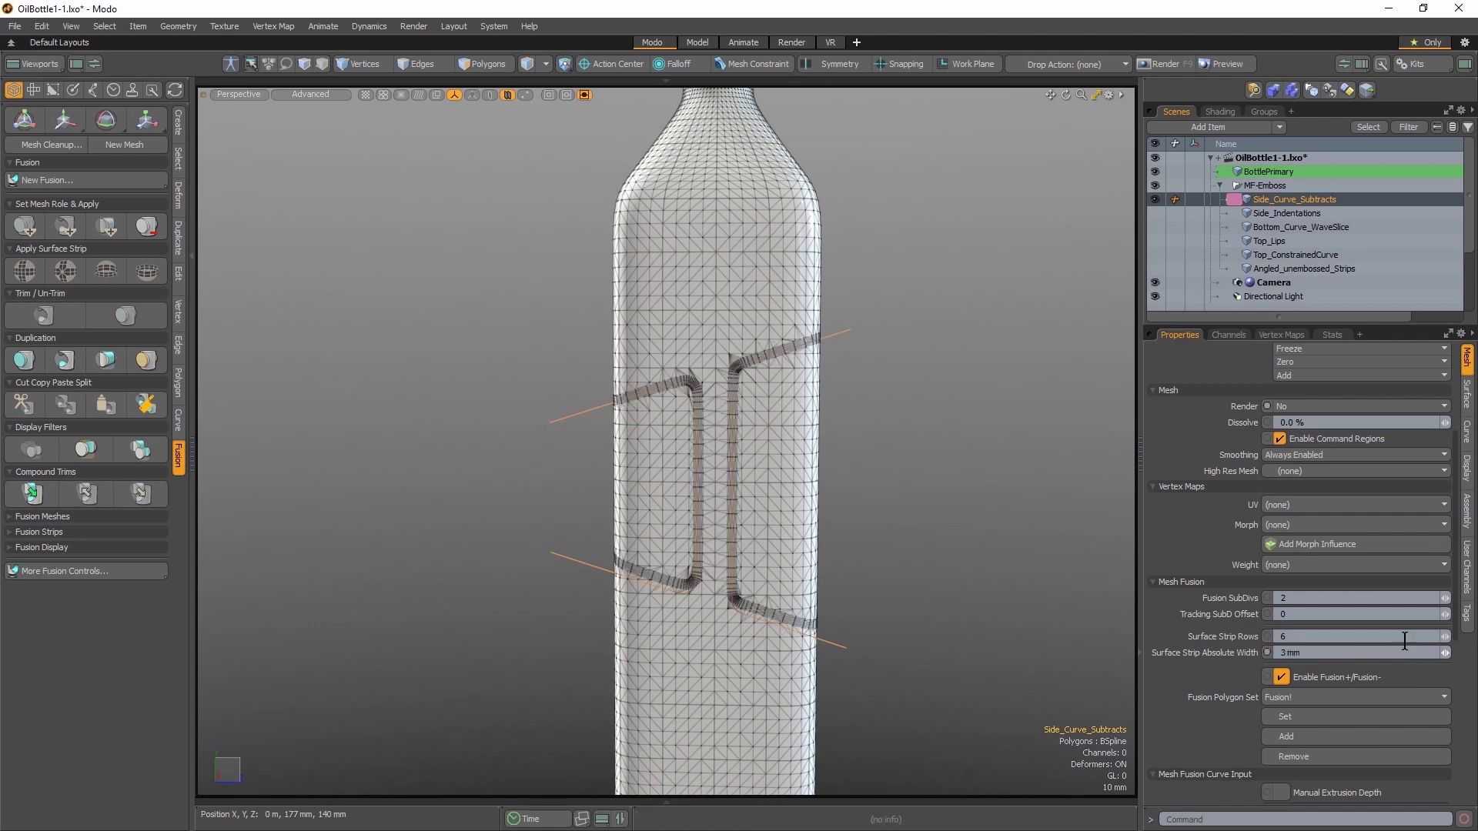
Enable Mesh Fusion embossing on the Side_Curve_Subtracts item
{"action": "scroll", "coordinate": [1195, 658], "scroll_direction": "down", "scroll_amount": 3}
{"action": "scroll", "coordinate": [1196, 657], "scroll_direction": "down", "scroll_amount": 6}
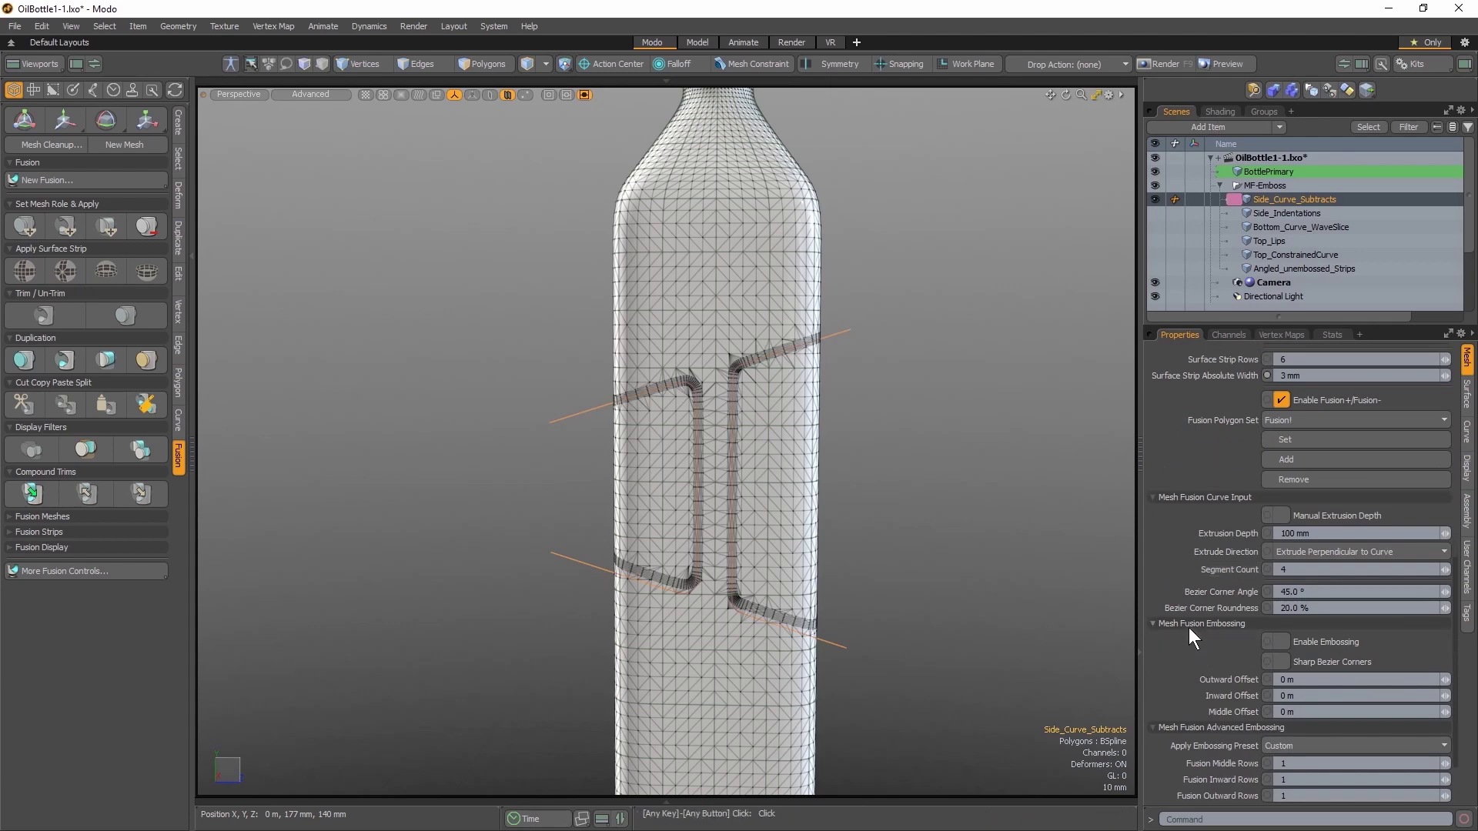
{"action": "left_click", "coordinate": [1281, 641]}
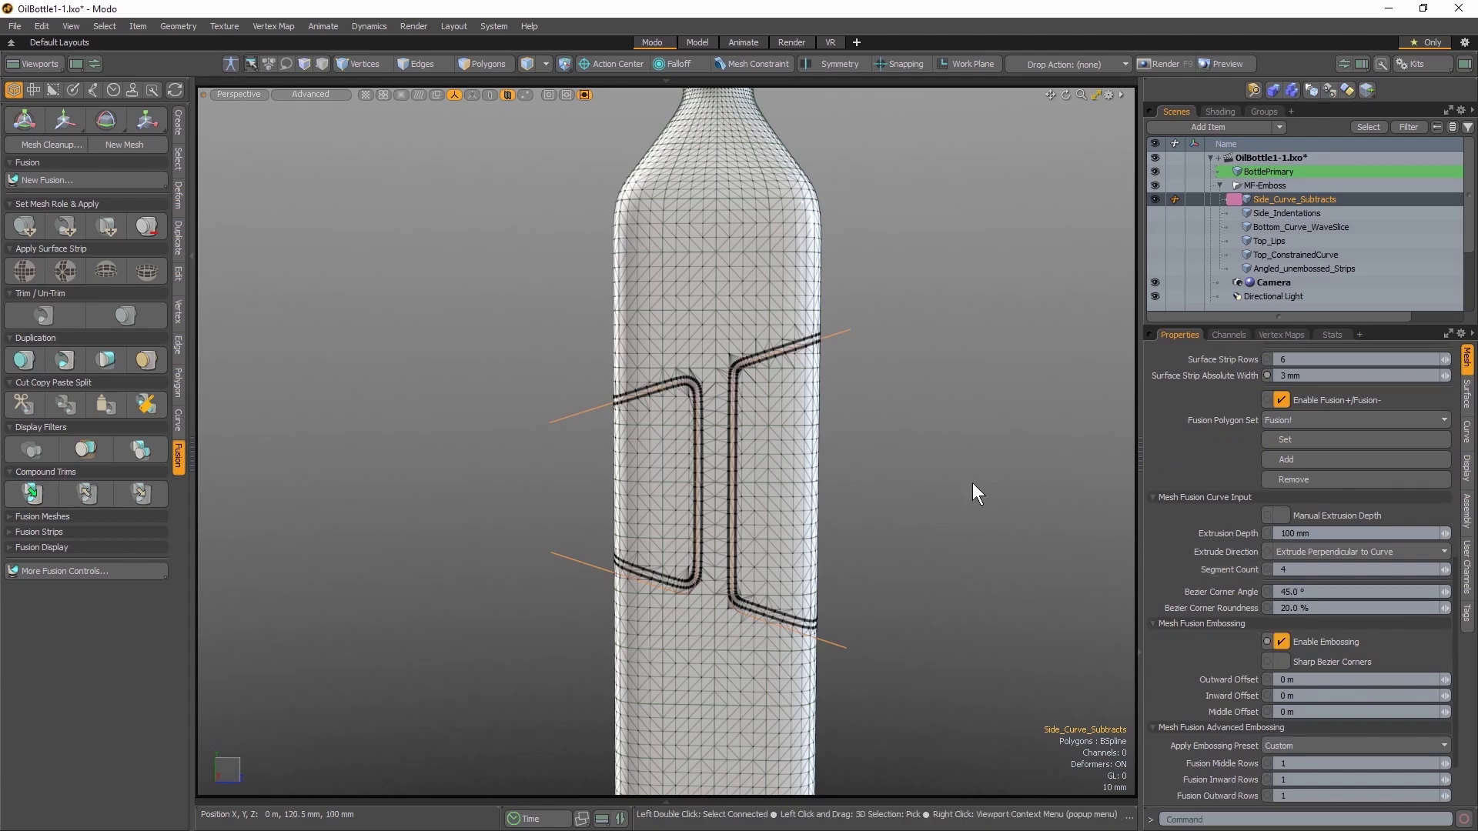
Try a 1 mm Outward Offset on the Side_Curve_Subtracts embossing and reset it to 0
{"action": "left_click_drag", "start_coordinate": [972, 482], "coordinate": [689, 500], "text": "alt"}
{"action": "scroll", "coordinate": [740, 423], "scroll_direction": "up", "scroll_amount": 5}
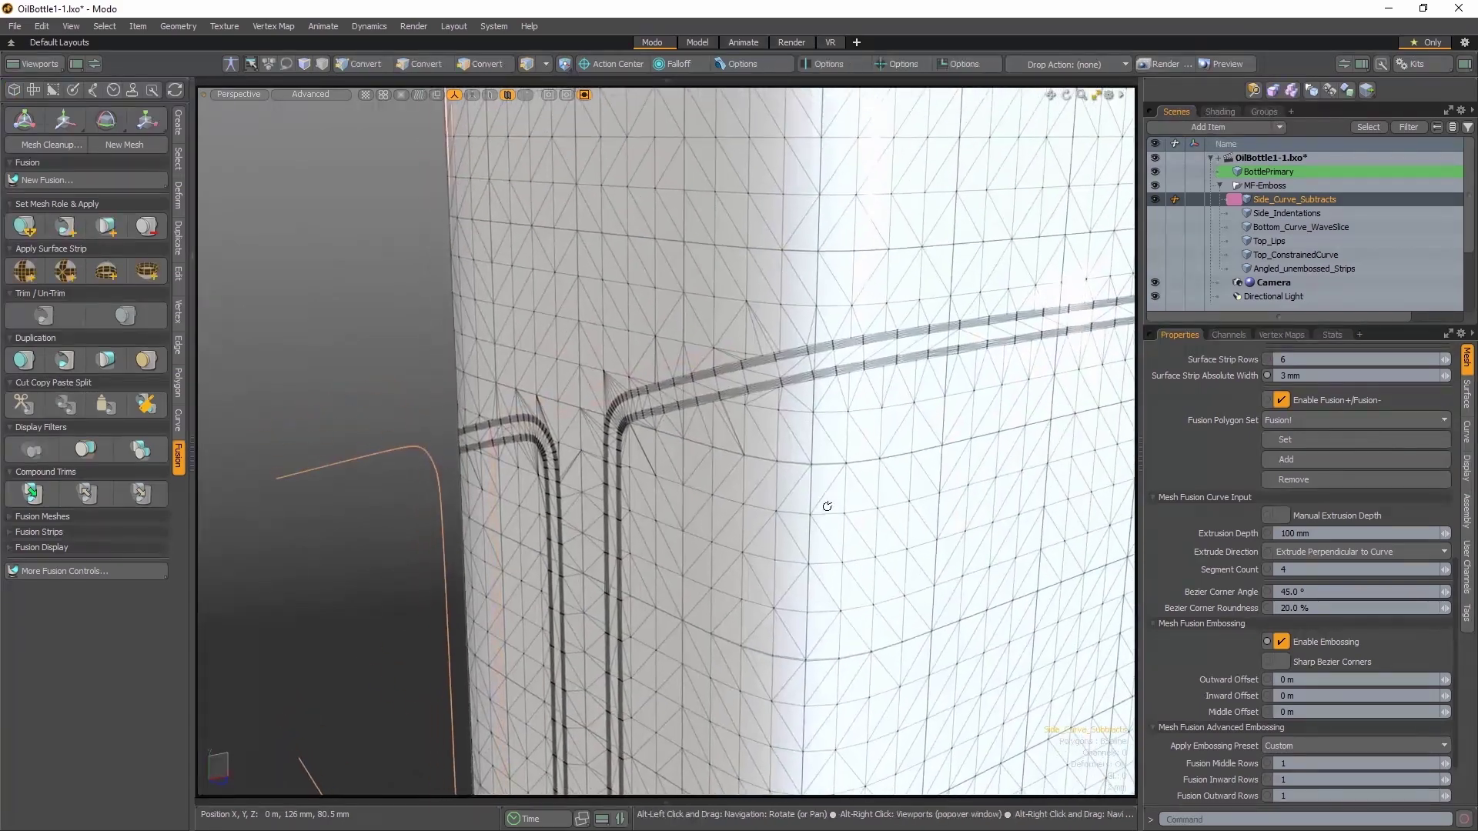
{"action": "left_click_drag", "start_coordinate": [792, 429], "coordinate": [707, 501], "text": "alt"}
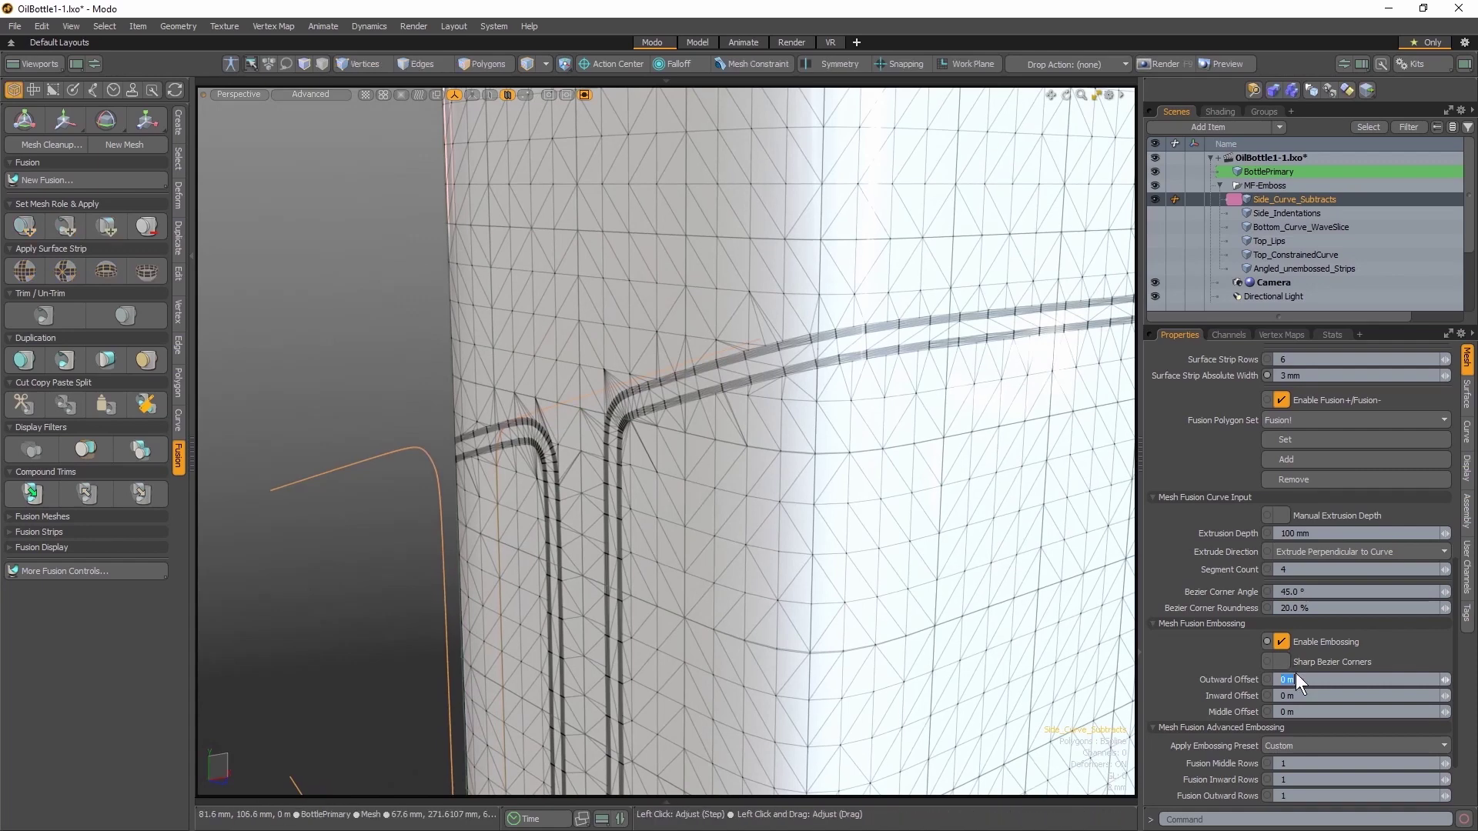
{"action": "type", "text": "1mm"}
{"action": "key", "text": "Return"}
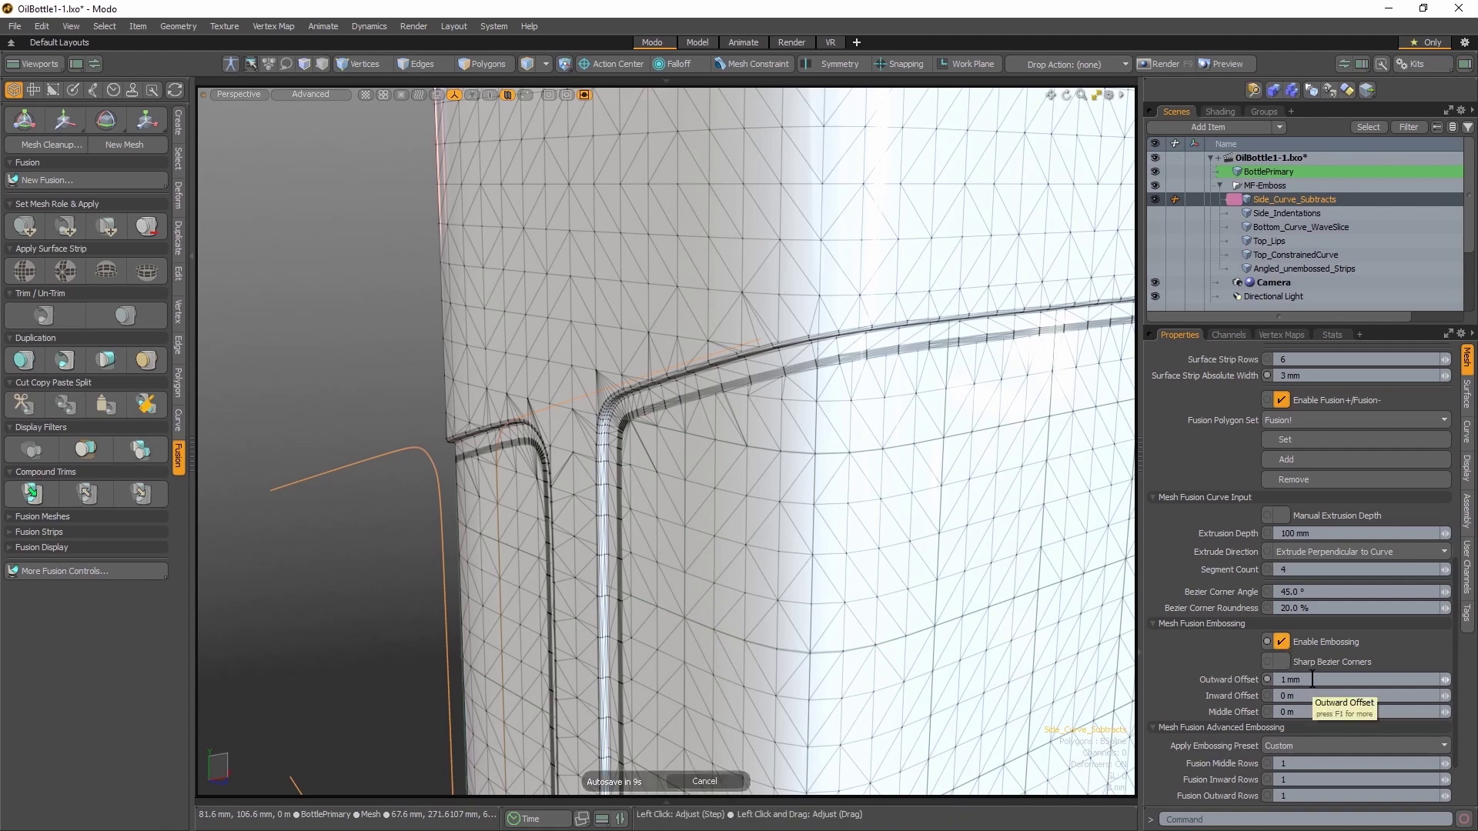
{"action": "left_click", "coordinate": [1309, 671]}
{"action": "type", "text": "0"}
{"action": "key", "text": "Return"}
Set both the Inward Offset and the Middle Offset of the Side_Curve_Subtracts embossing to -1 mm
{"action": "left_click", "coordinate": [1309, 695]}
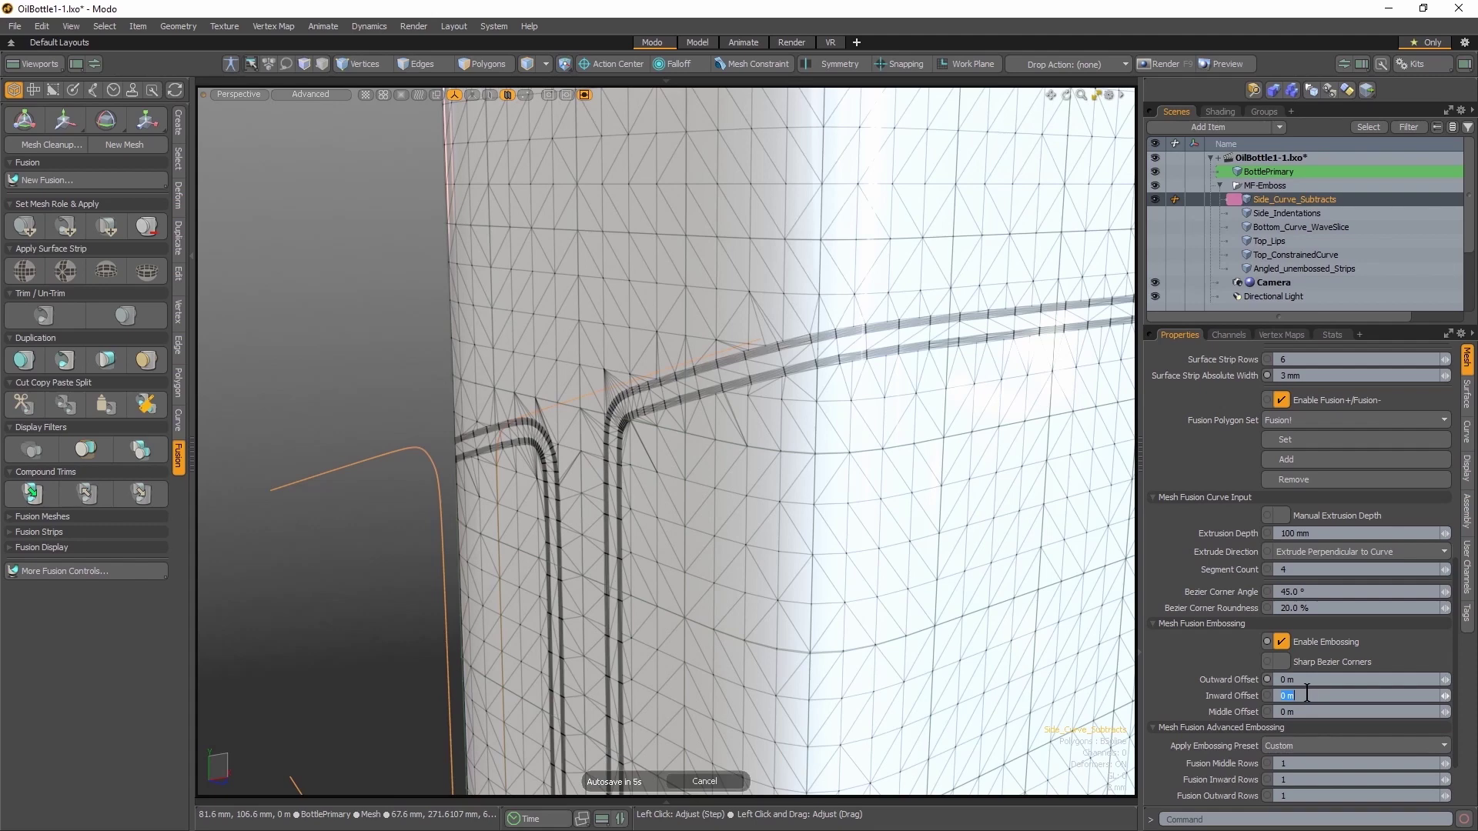
{"action": "type", "text": "-1 mm"}
{"action": "key", "text": "Return"}
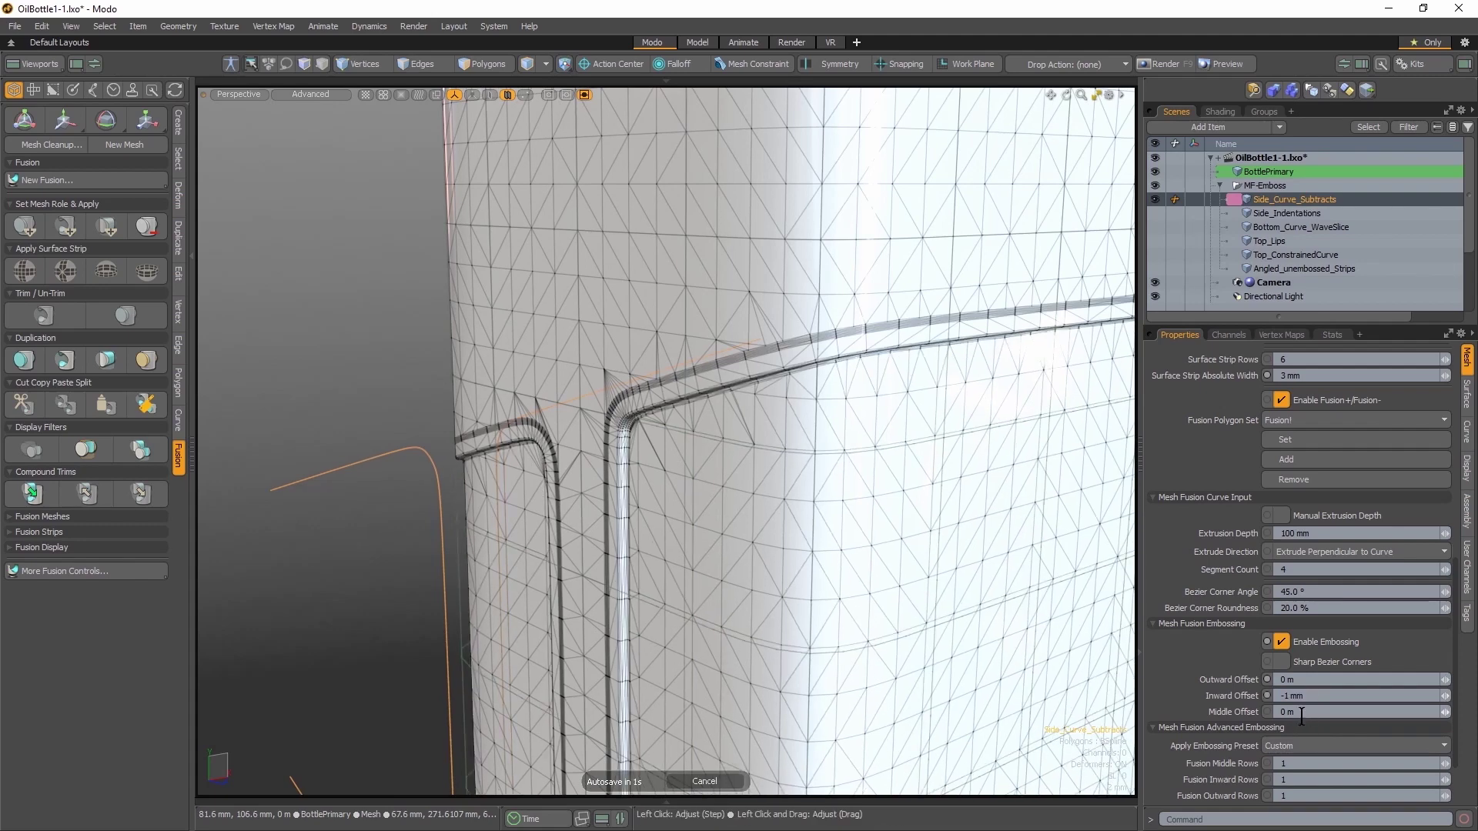
{"action": "left_click", "coordinate": [1304, 712]}
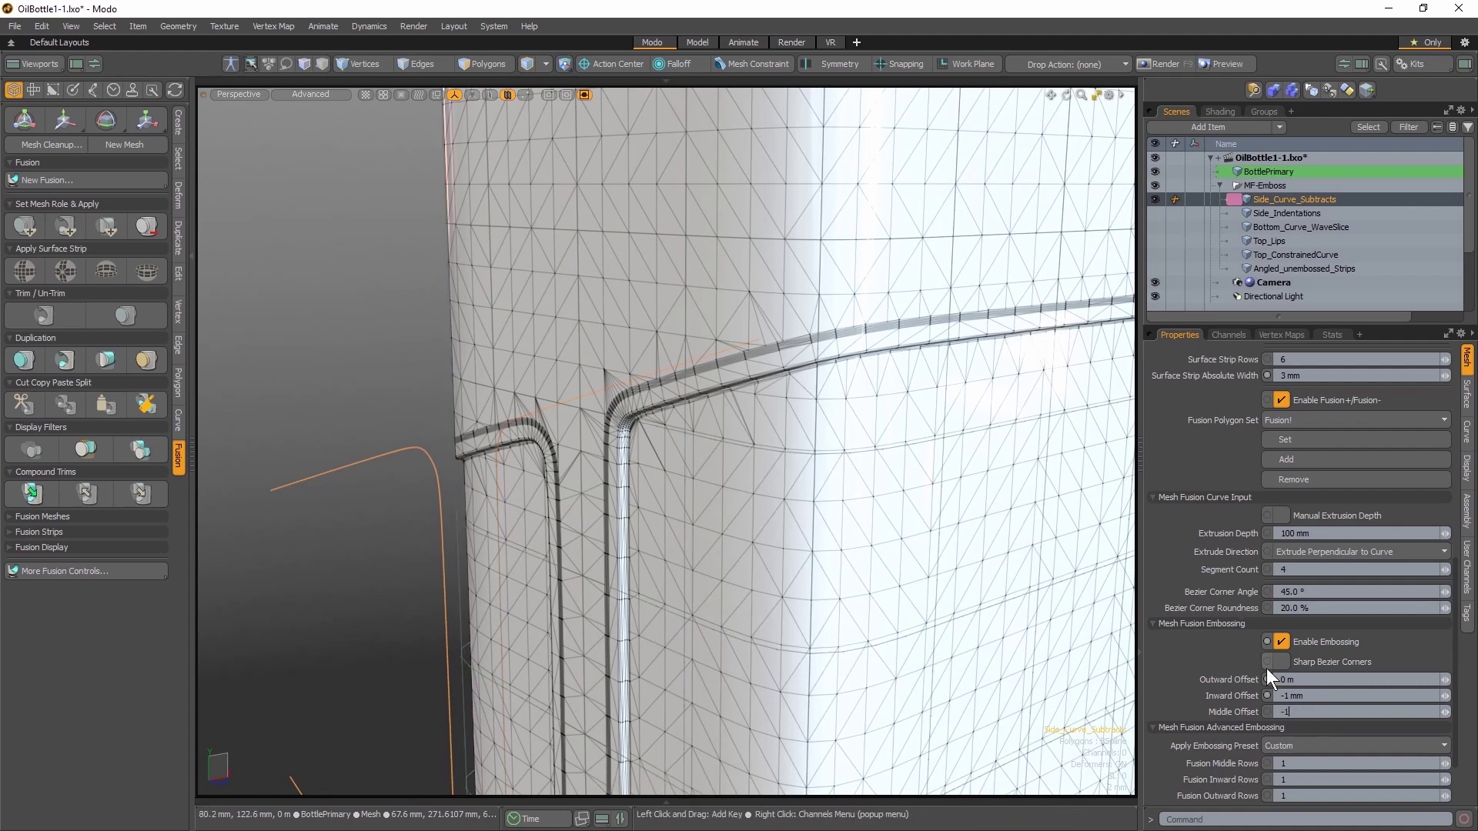
{"action": "type", "text": "-1"}
{"action": "key", "text": "Return"}
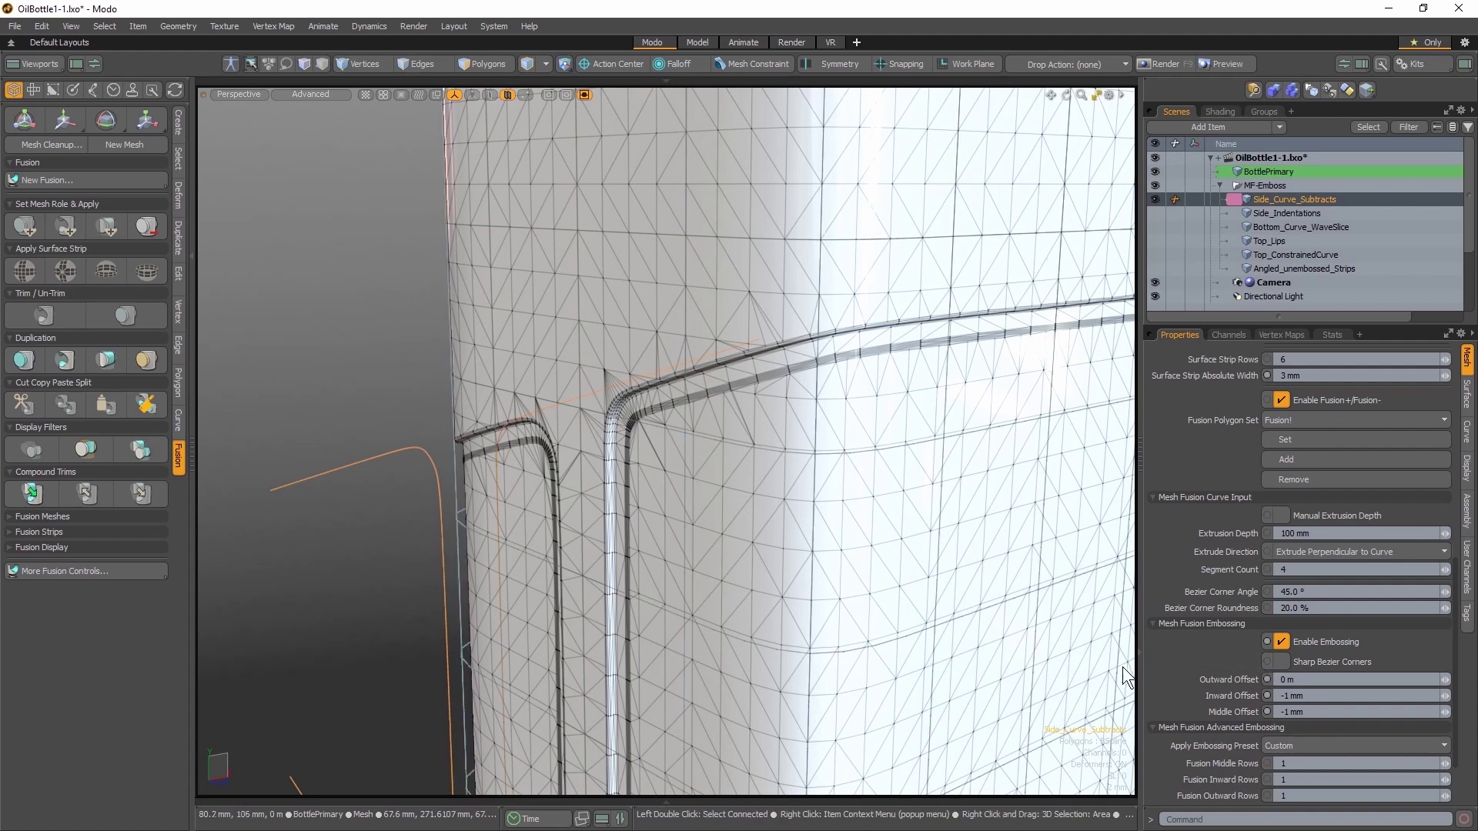
Apply the TwoSidedSoft embossing preset to Side_Curve_Subtracts
{"action": "mouse_move", "coordinate": [732, 566]}
{"action": "left_mouse_down", "text": "alt+shift"}
{"action": "mouse_move", "coordinate": [720, 469]}
{"action": "mouse_move", "coordinate": [673, 380]}
{"action": "mouse_move", "coordinate": [729, 488]}
{"action": "mouse_move", "coordinate": [690, 509]}
{"action": "left_mouse_up", "text": "alt+shift"}
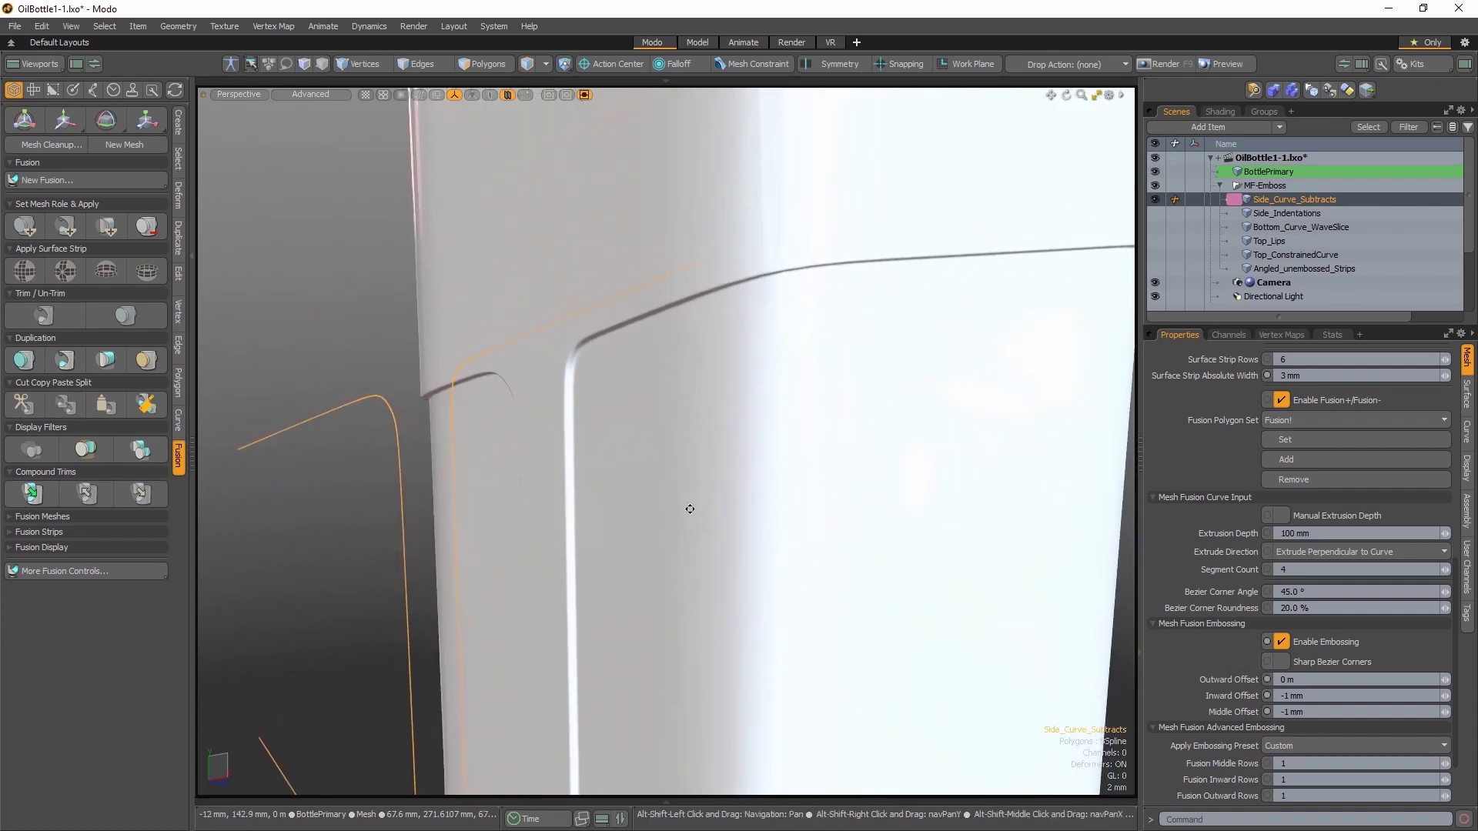
{"action": "scroll", "coordinate": [1218, 702], "scroll_direction": "down", "scroll_amount": 2}
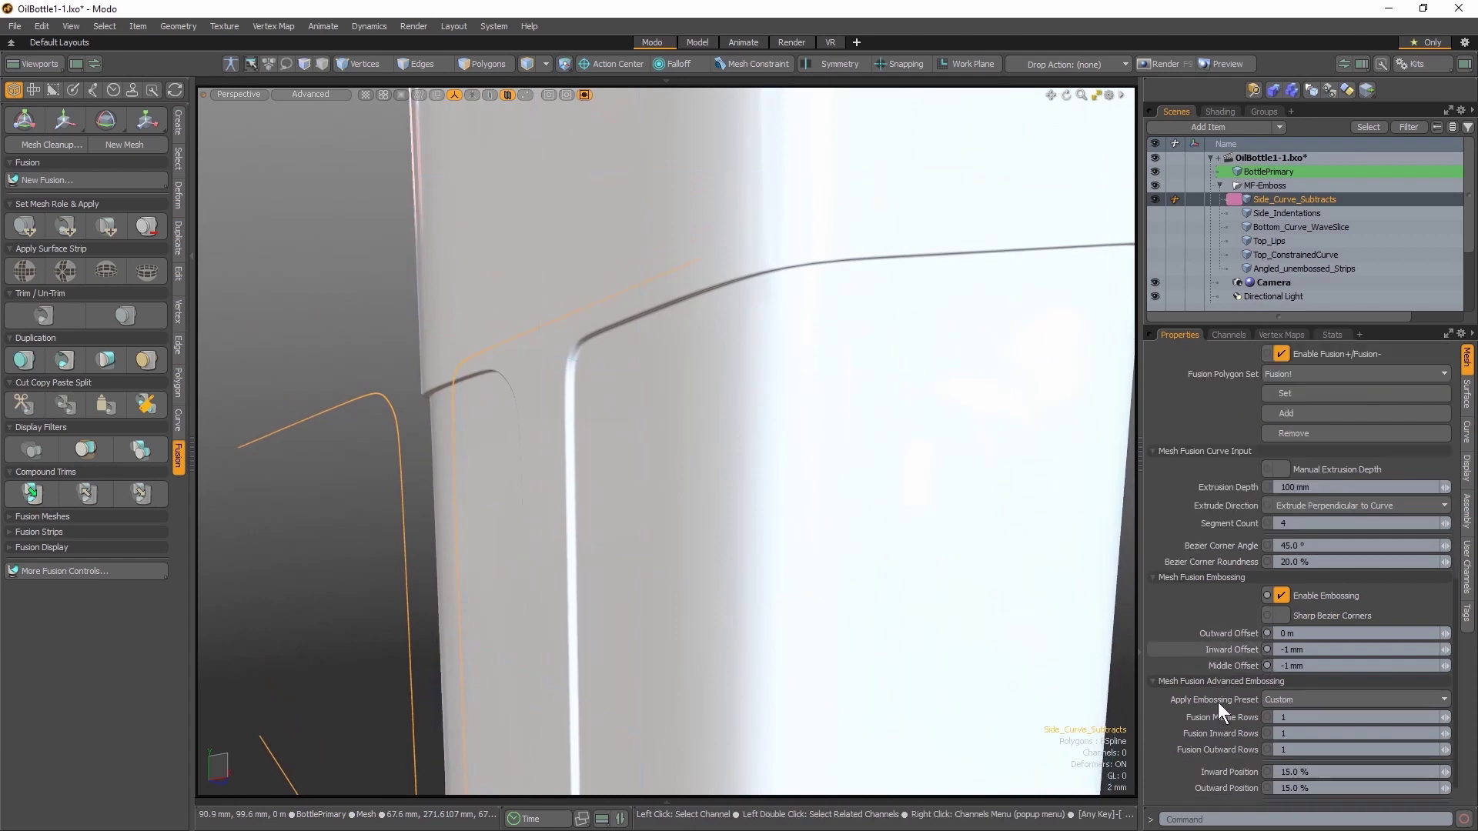
{"action": "scroll", "coordinate": [1217, 702], "scroll_direction": "down", "scroll_amount": 1}
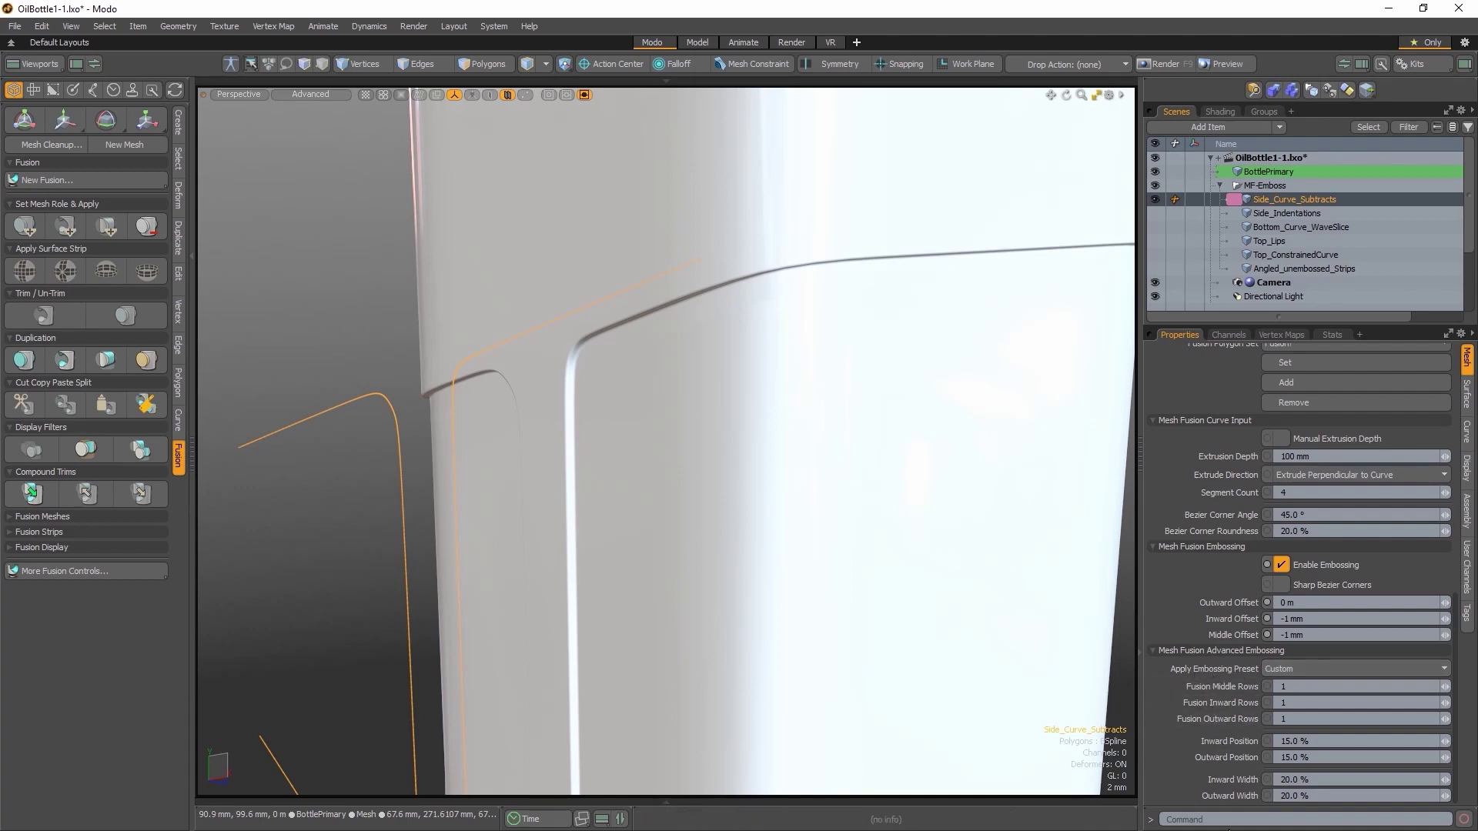
{"action": "left_click", "coordinate": [1281, 666]}
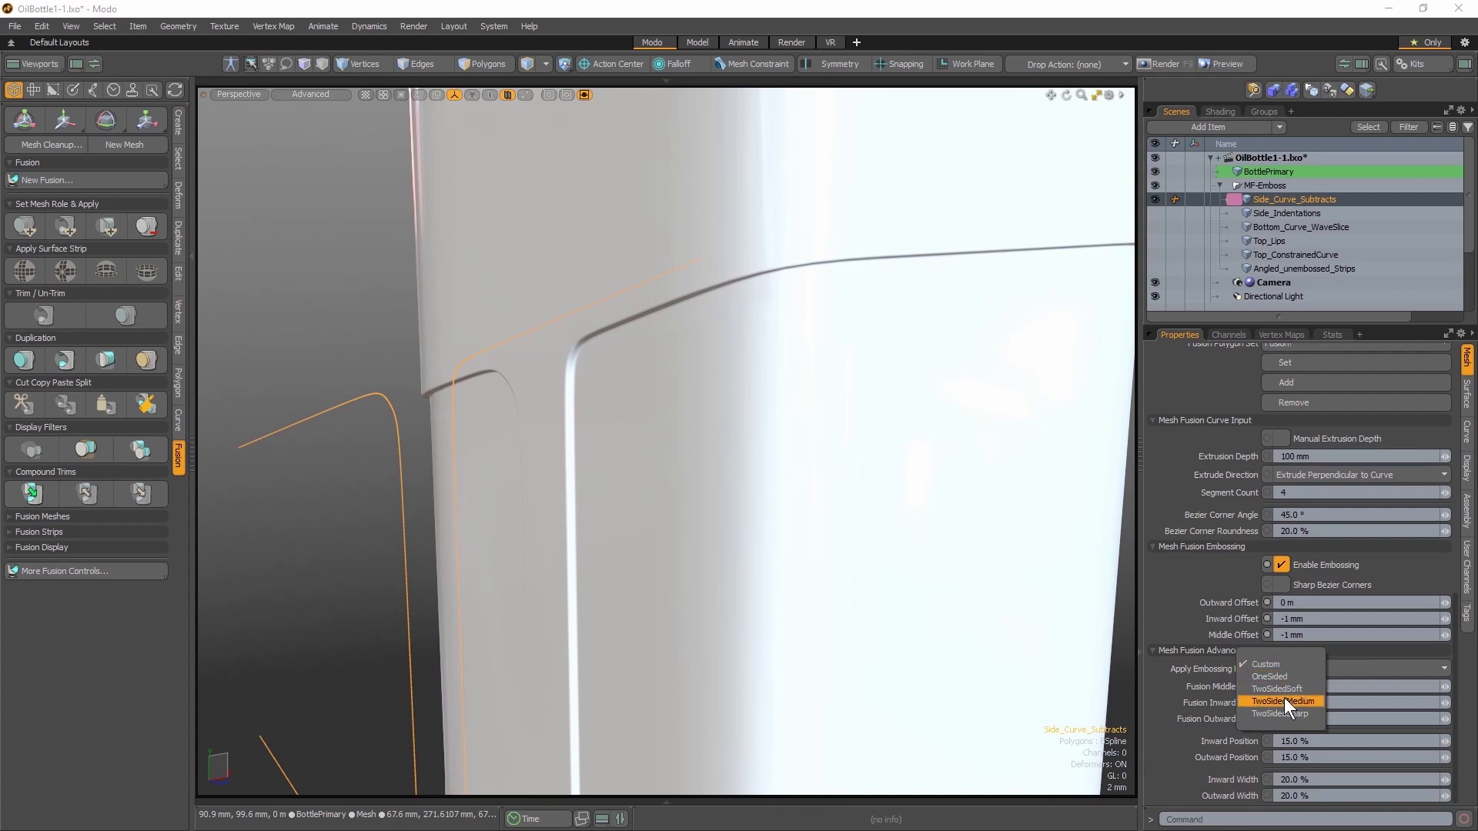
{"action": "left_click", "coordinate": [1286, 689]}
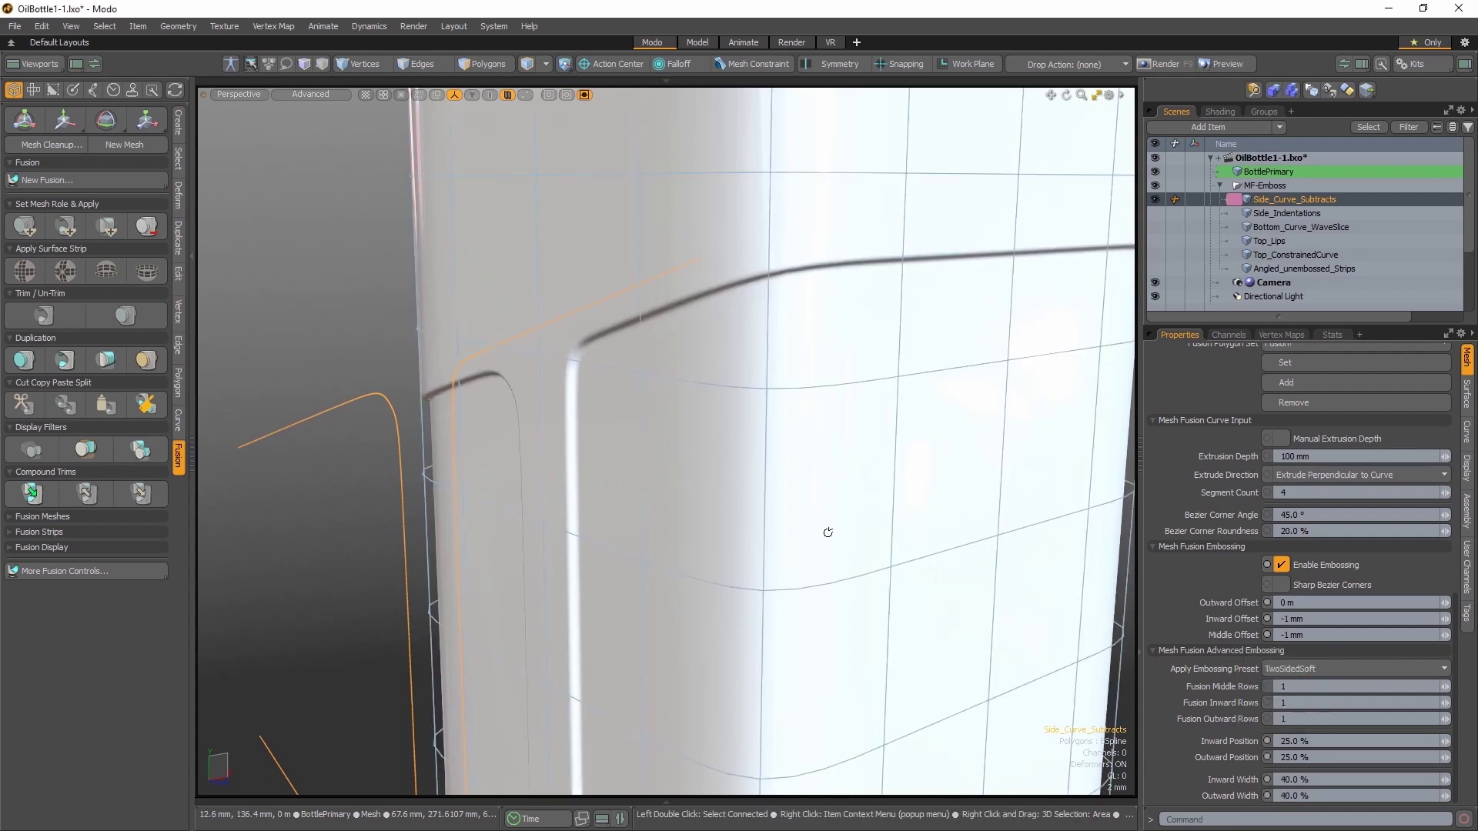
Widen the Side_Curve_Subtracts surface strip to an absolute width of 5 mm
{"action": "left_click_drag", "start_coordinate": [828, 532], "coordinate": [742, 504], "text": "alt"}
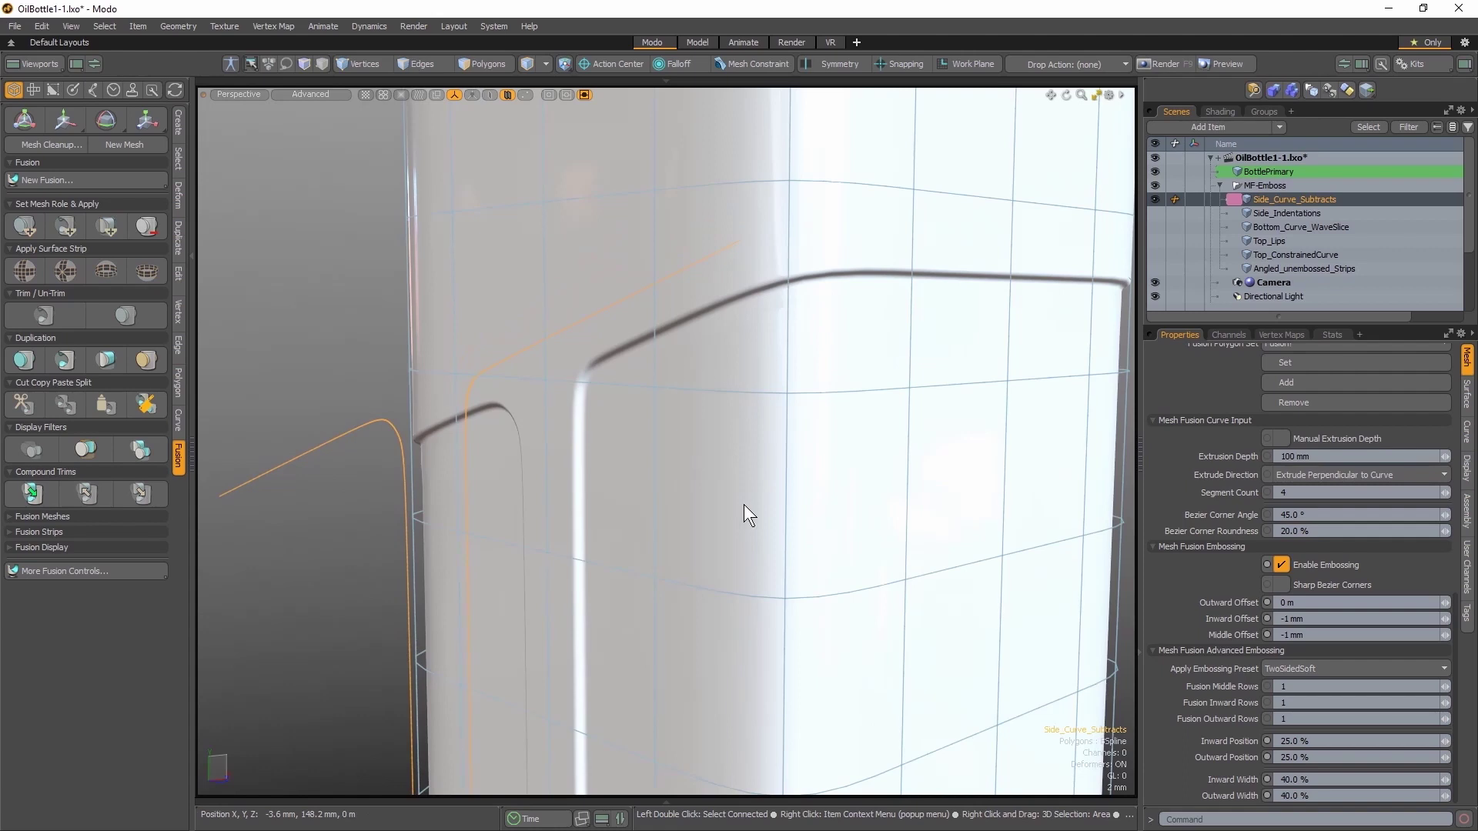
{"action": "scroll", "coordinate": [1301, 554], "scroll_direction": "up", "scroll_amount": 3}
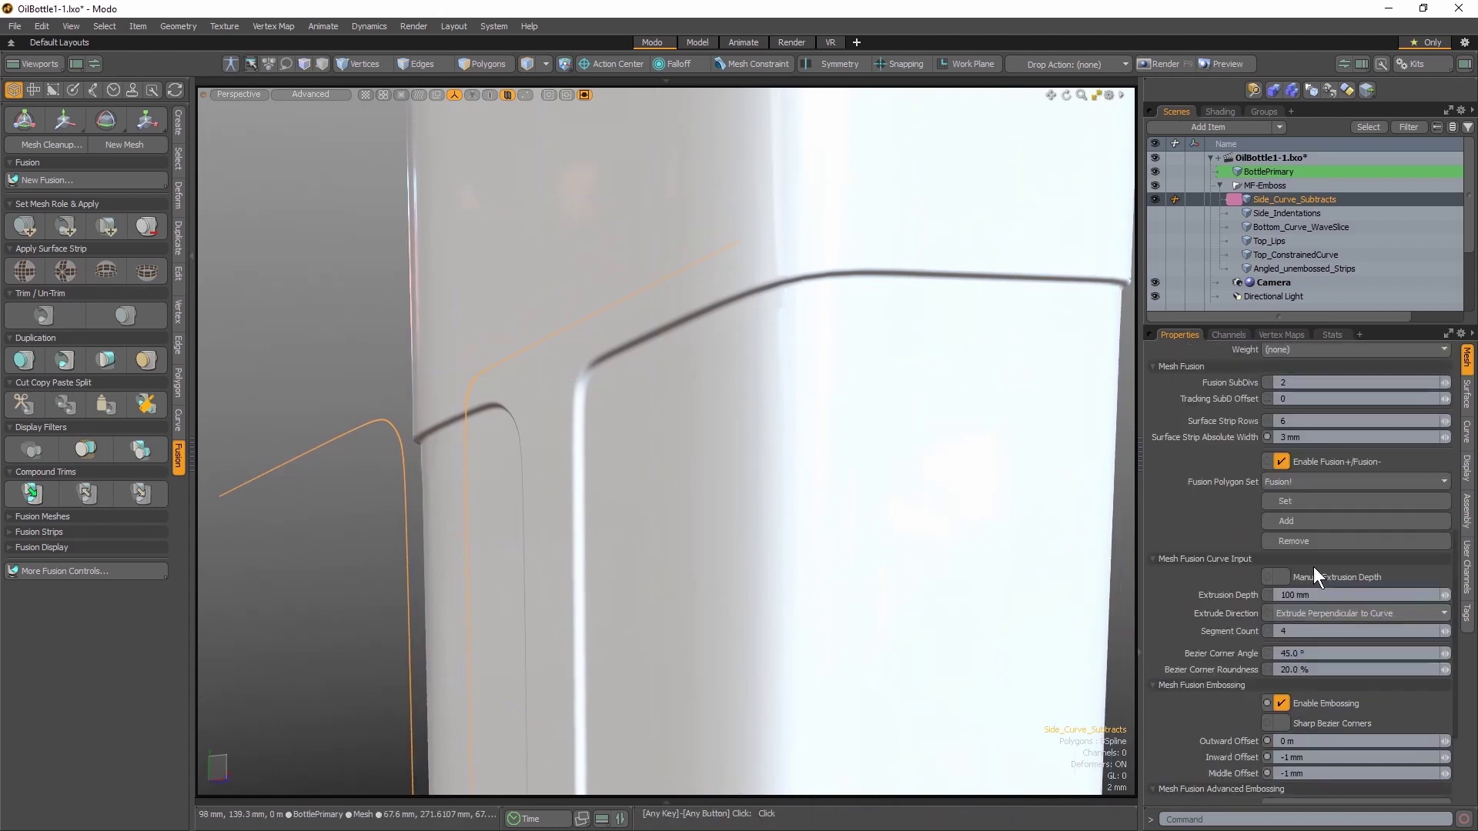
{"action": "left_click", "coordinate": [1308, 437]}
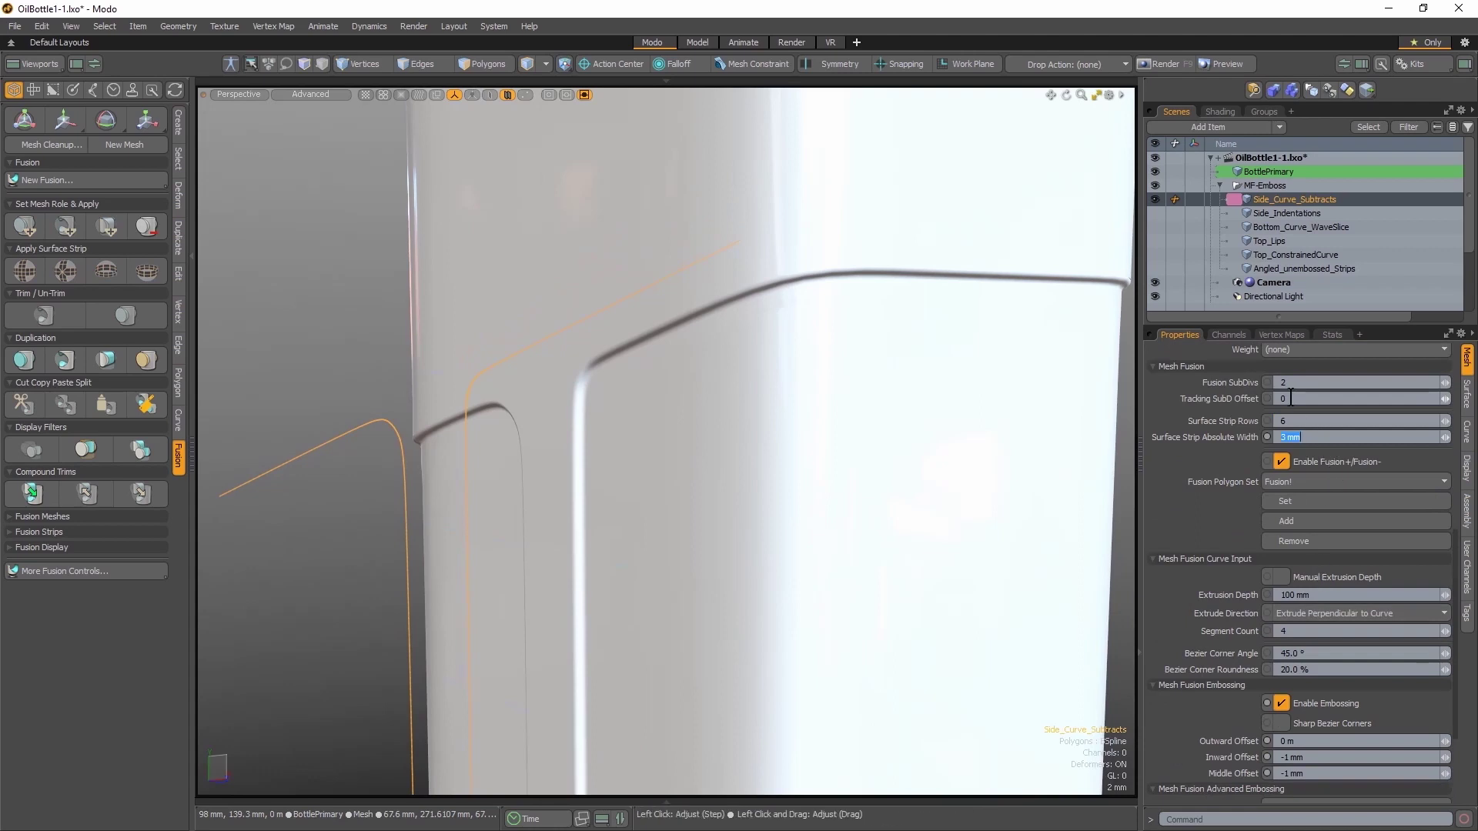
{"action": "type", "text": "5"}
{"action": "key", "text": "Return"}
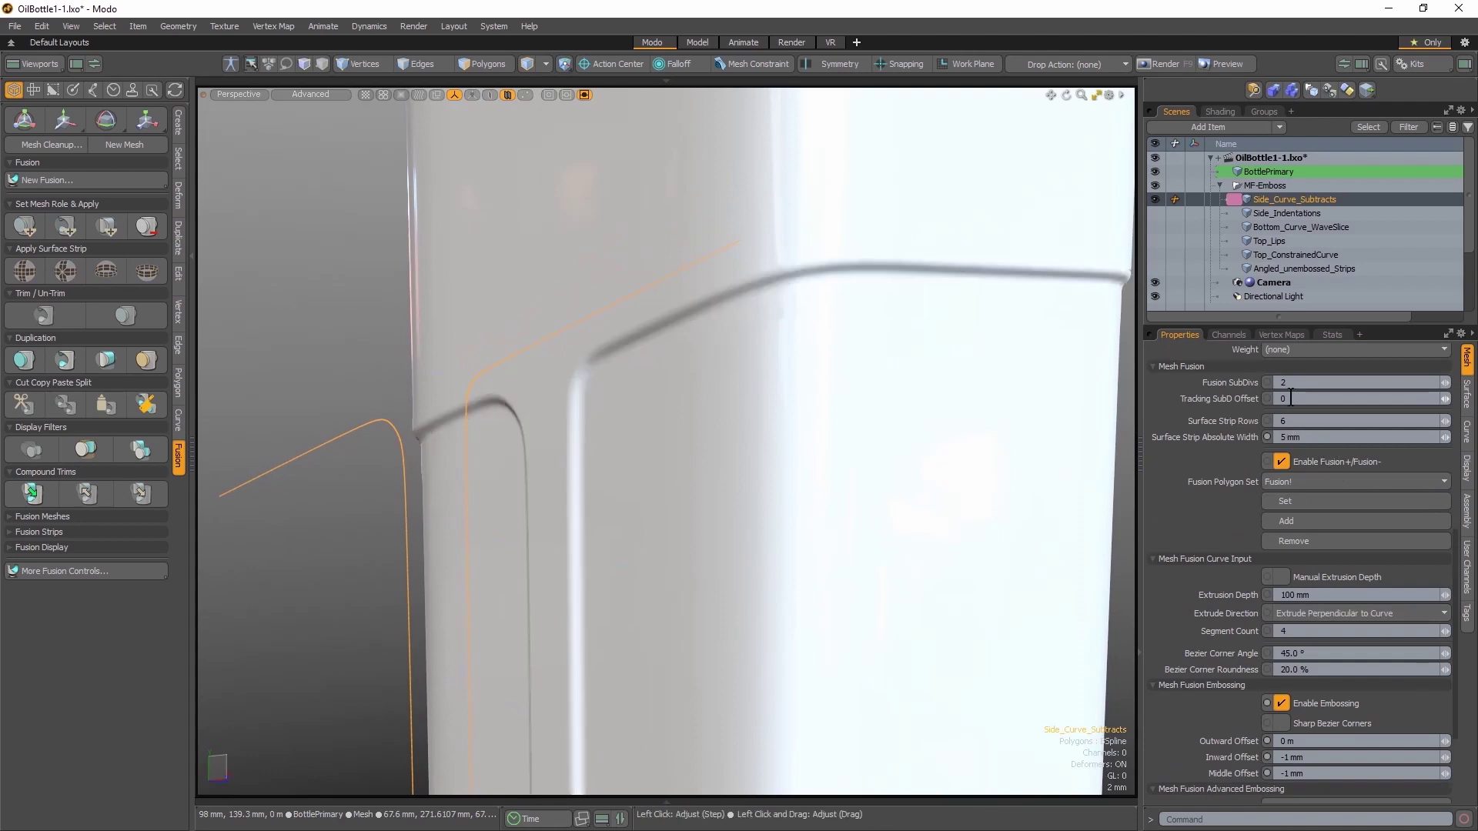
Set the Outward Width in the advanced embossing settings of Side_Curve_Subtracts to 30%
{"action": "scroll", "coordinate": [1309, 531], "scroll_direction": "down", "scroll_amount": 3}
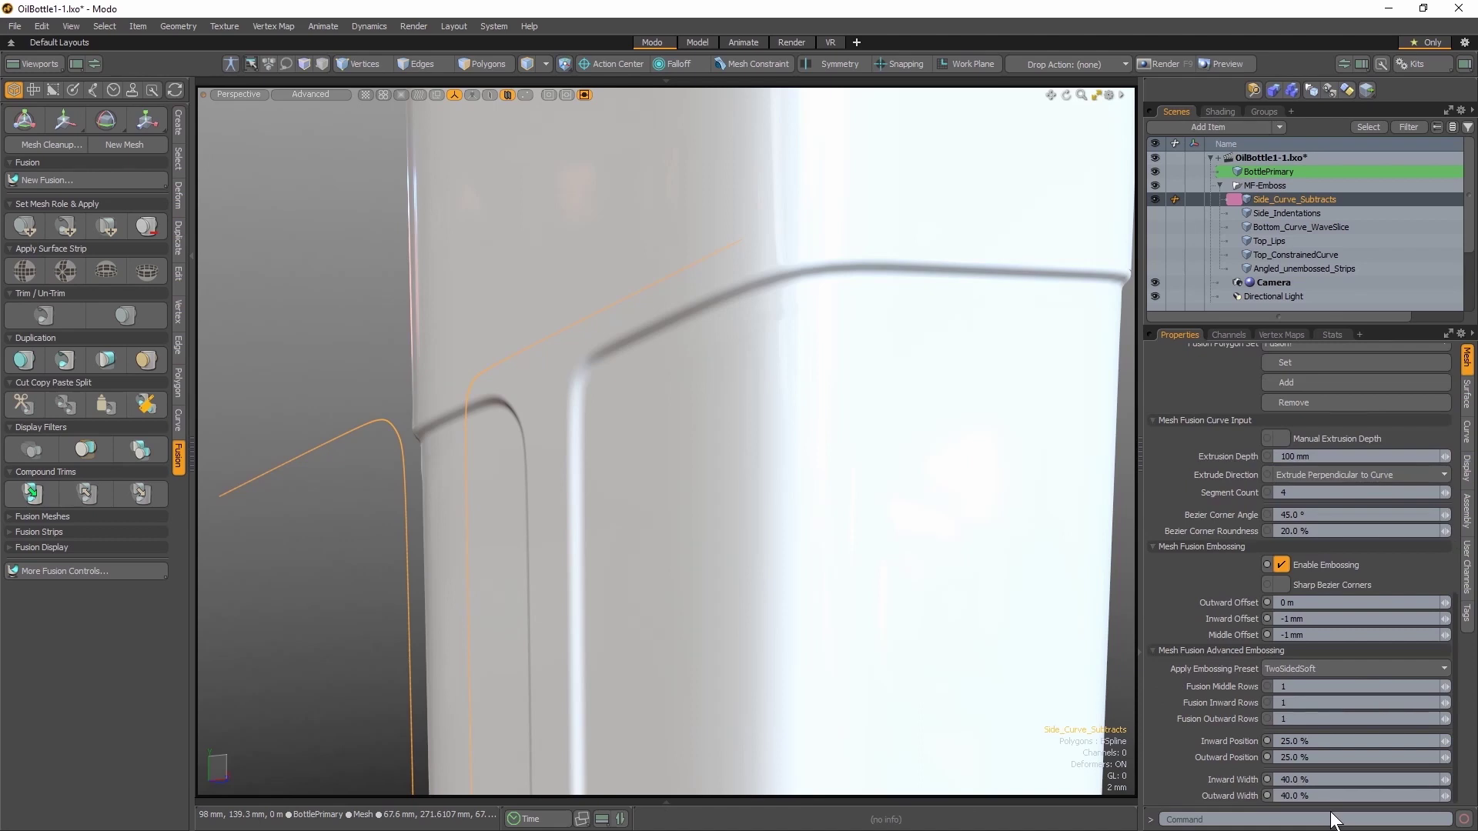
{"action": "left_click", "coordinate": [1313, 795]}
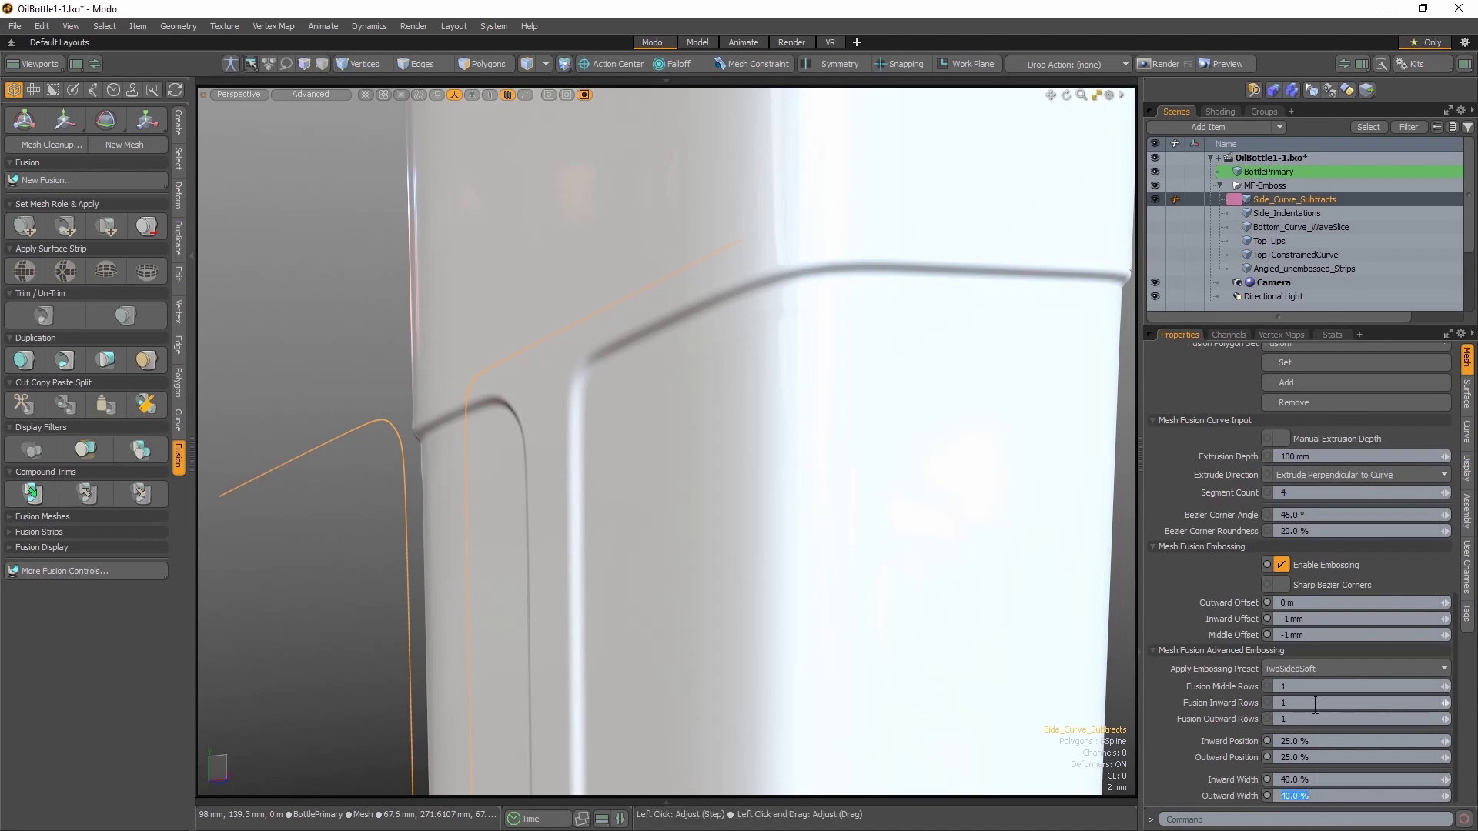
{"action": "type", "text": "30"}
{"action": "key", "text": "Return"}
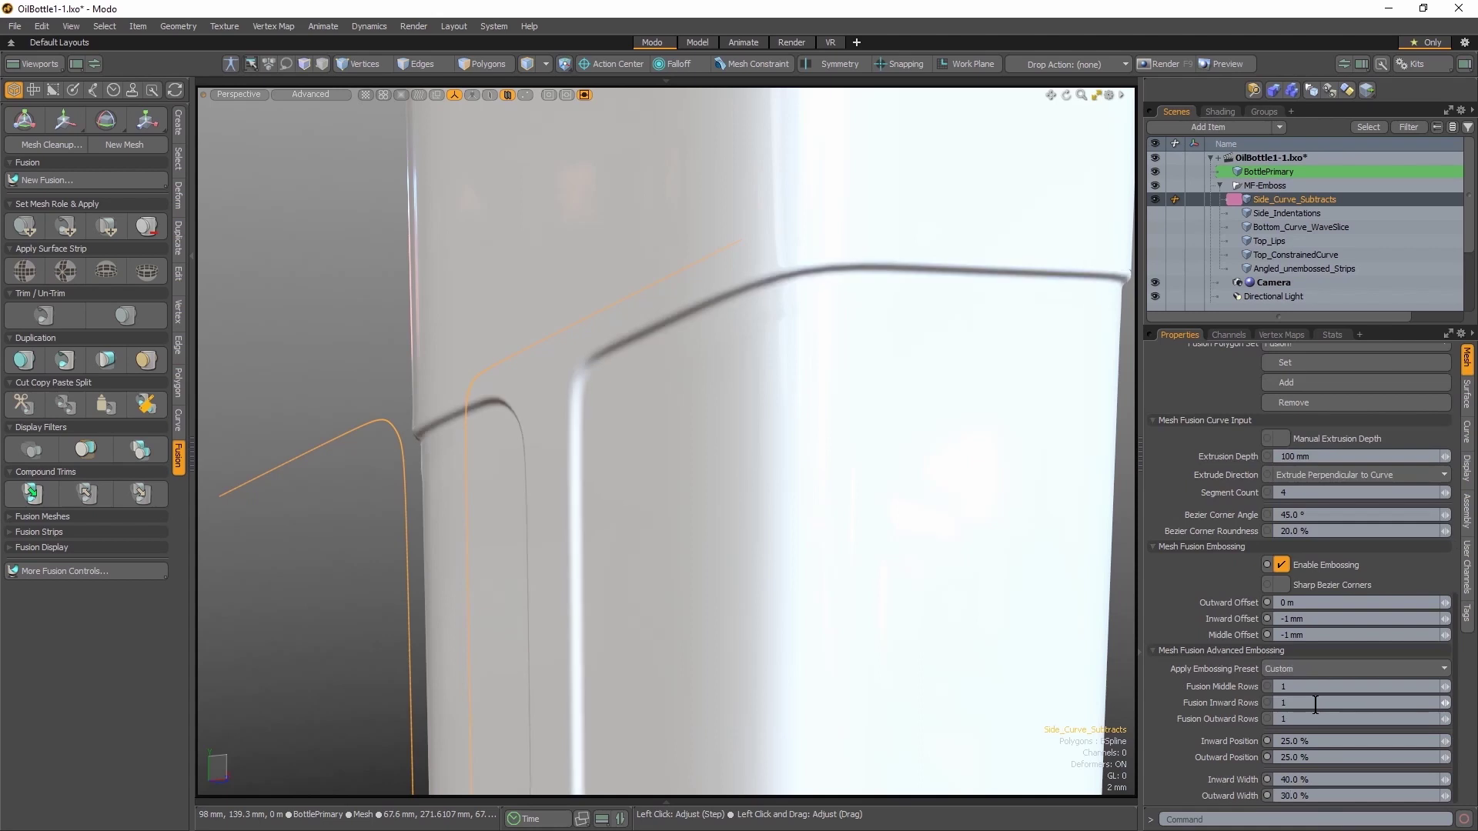
{"action": "left_click_drag", "start_coordinate": [822, 403], "coordinate": [673, 471], "text": "alt"}
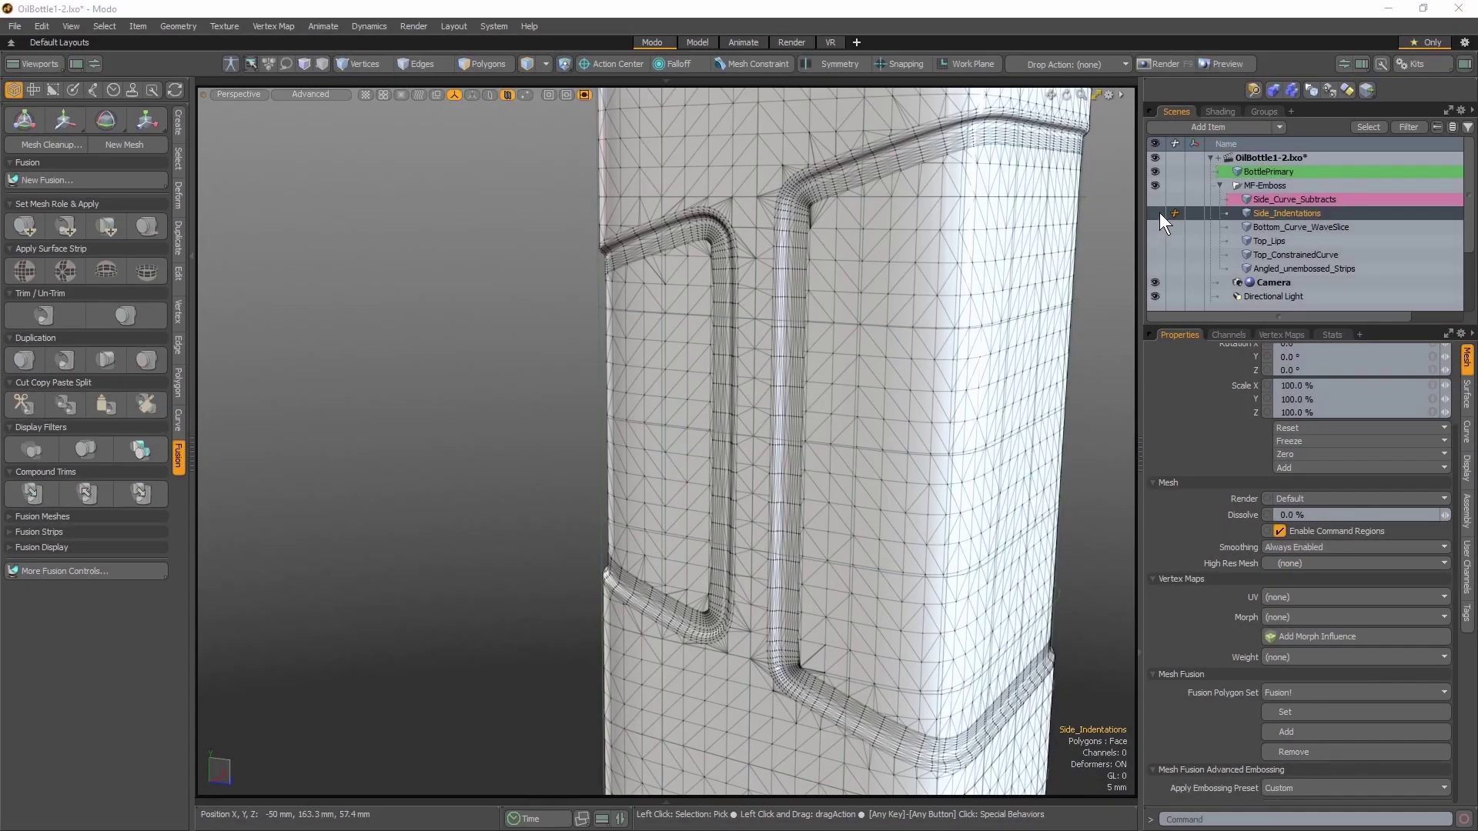
Show Side_Indentations and apply it to BottlePrimary as a surface strip
{"action": "left_click", "coordinate": [1157, 214]}
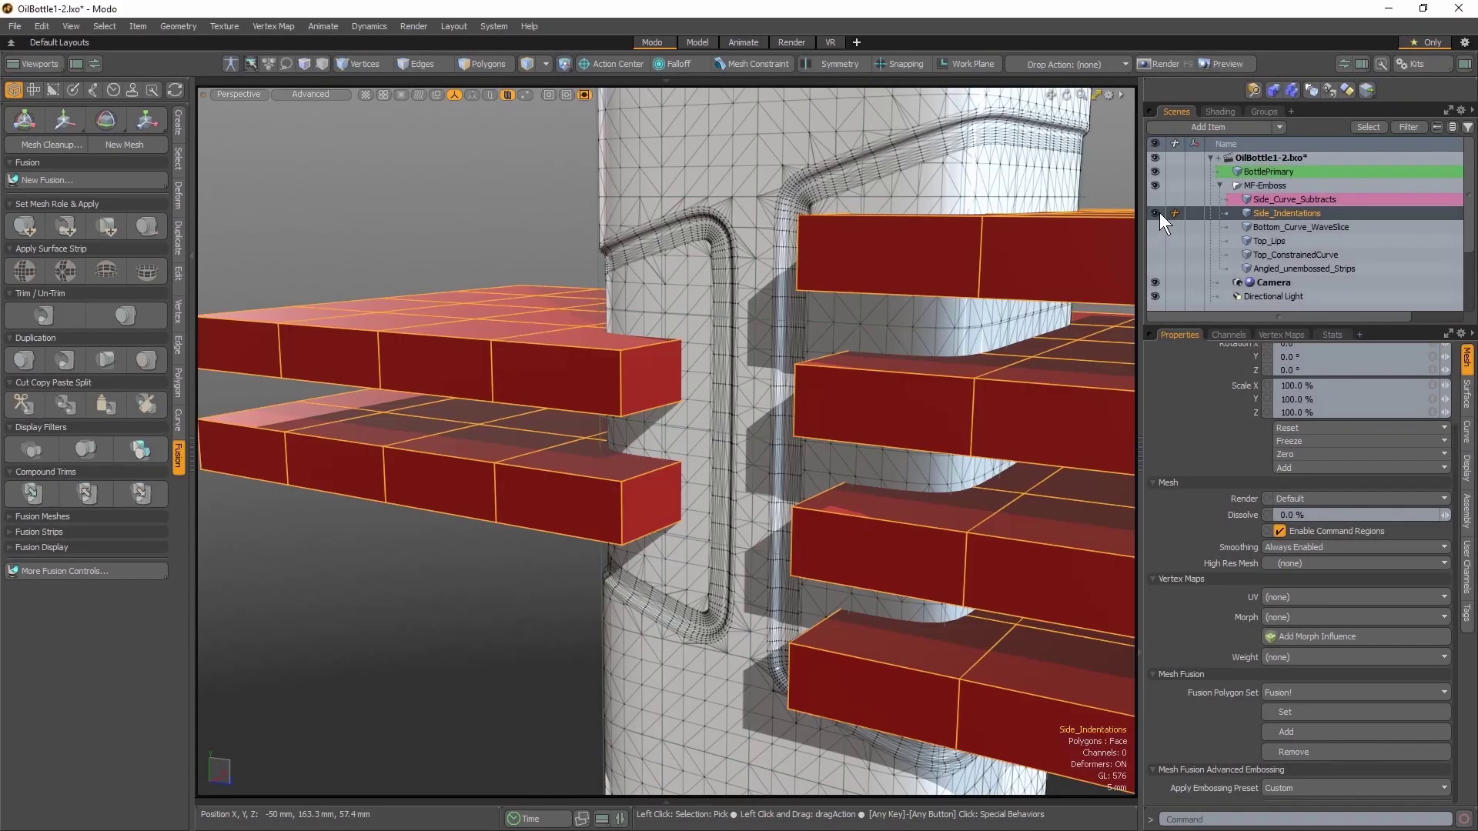
{"action": "left_click", "coordinate": [1257, 171], "text": "ctrl"}
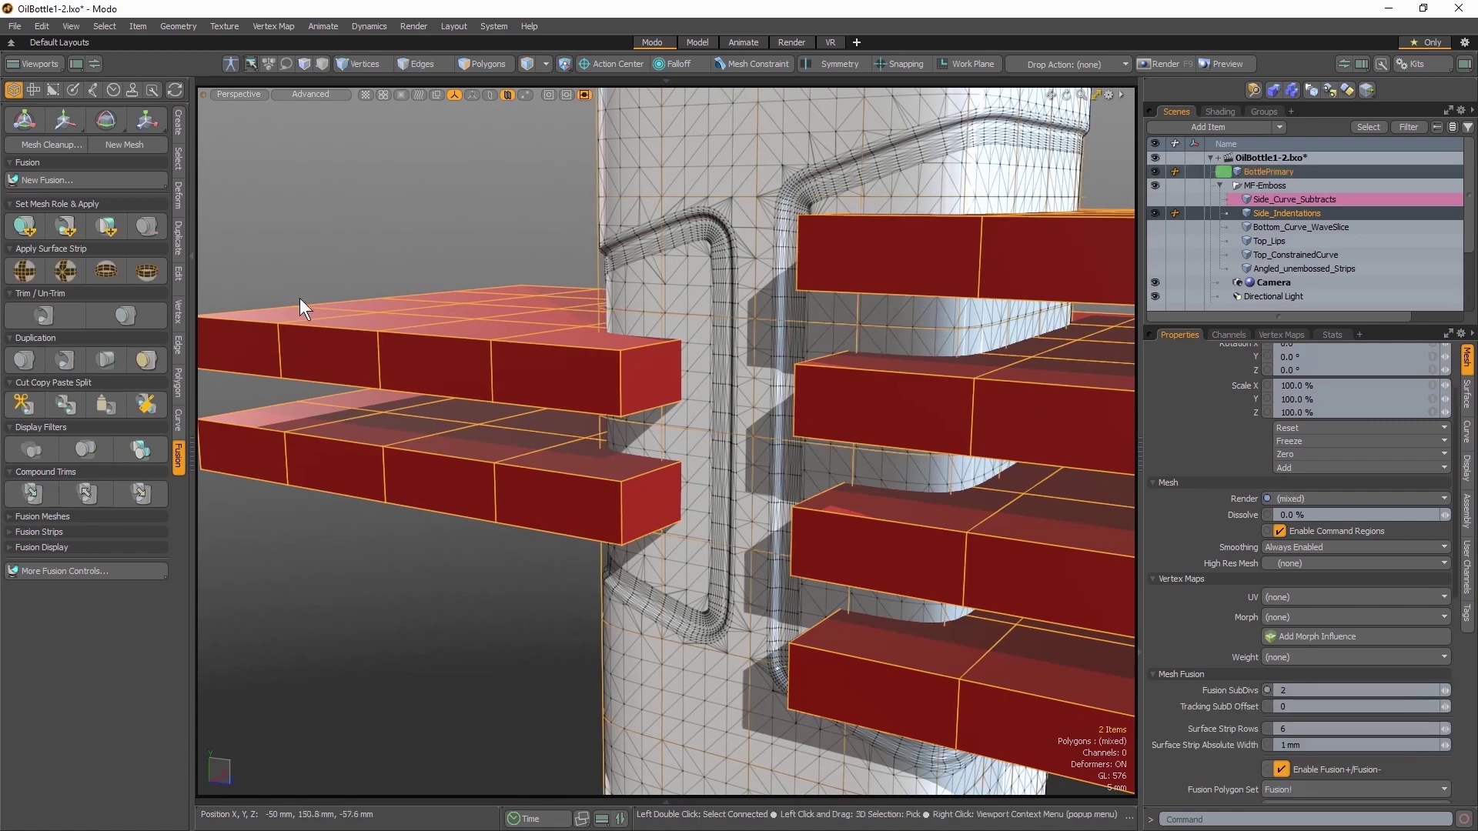
{"action": "left_click", "coordinate": [26, 274]}
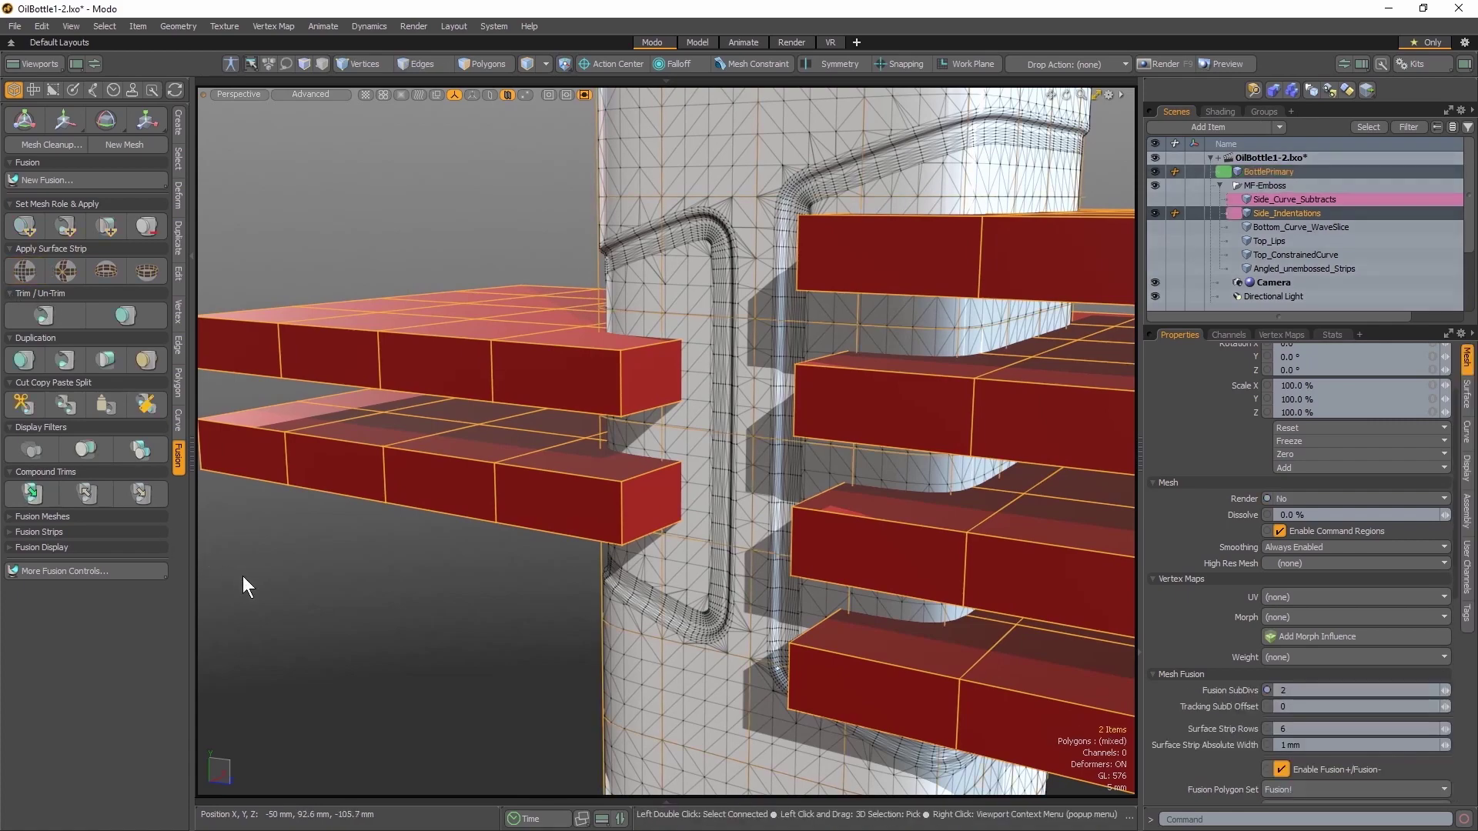
{"action": "left_click_drag", "start_coordinate": [646, 334], "coordinate": [712, 474], "text": "ctrl+alt"}
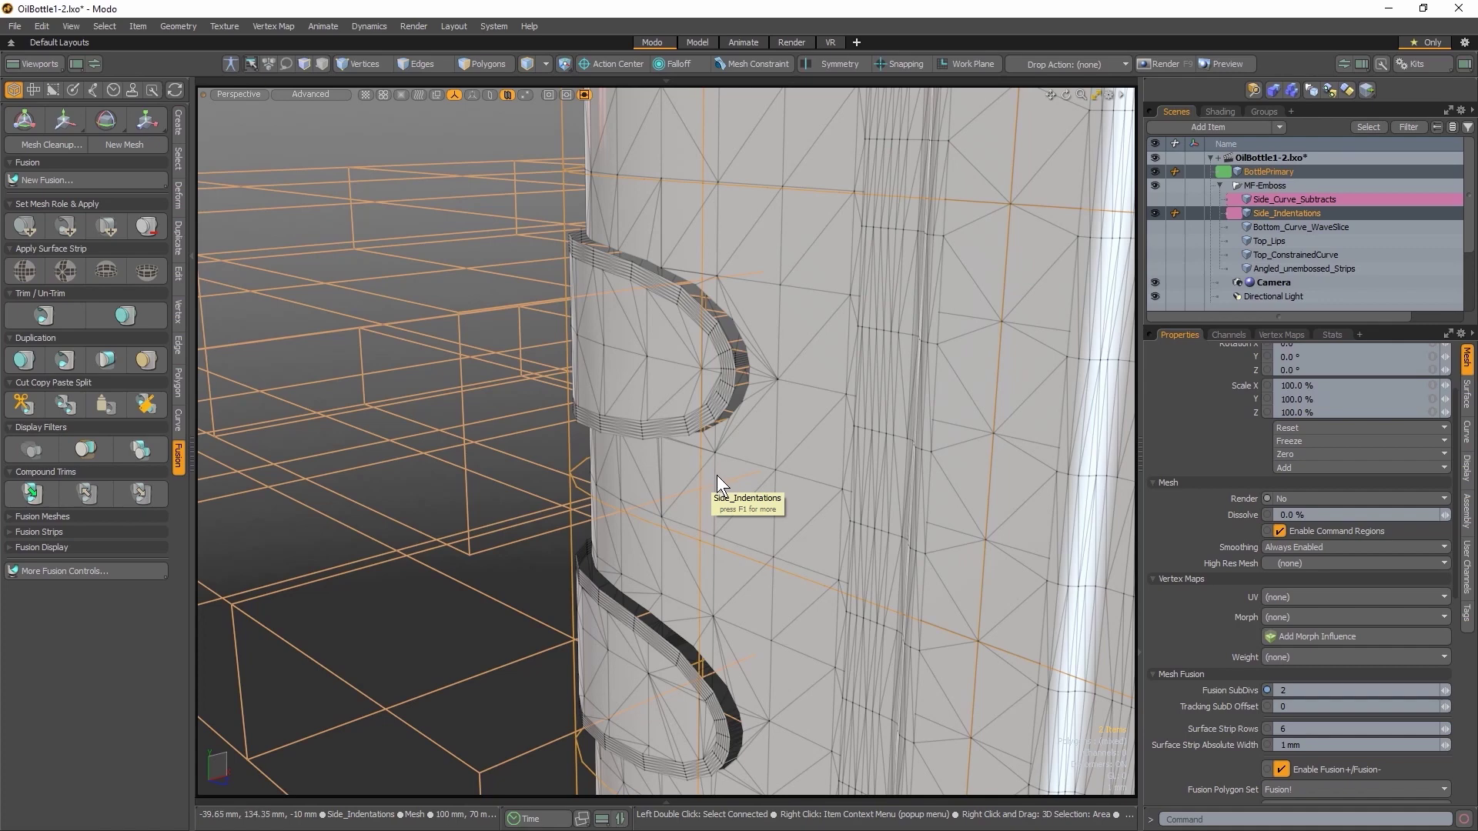
Set the Mesh Mode of the Fusion Item to Airtight Draft
{"action": "scroll", "coordinate": [1310, 245], "scroll_direction": "down", "scroll_amount": 2}
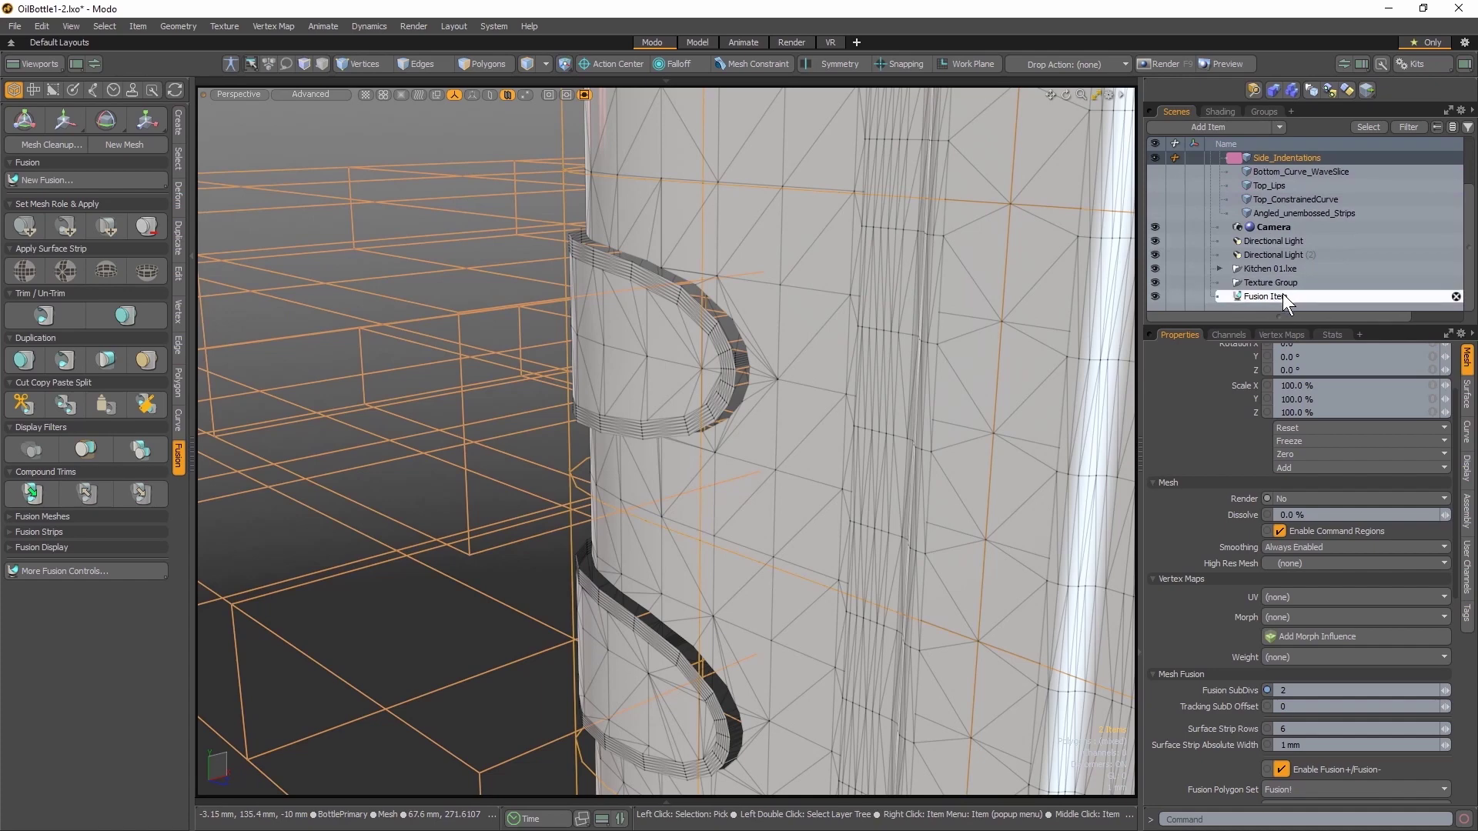
{"action": "left_click", "coordinate": [1284, 294]}
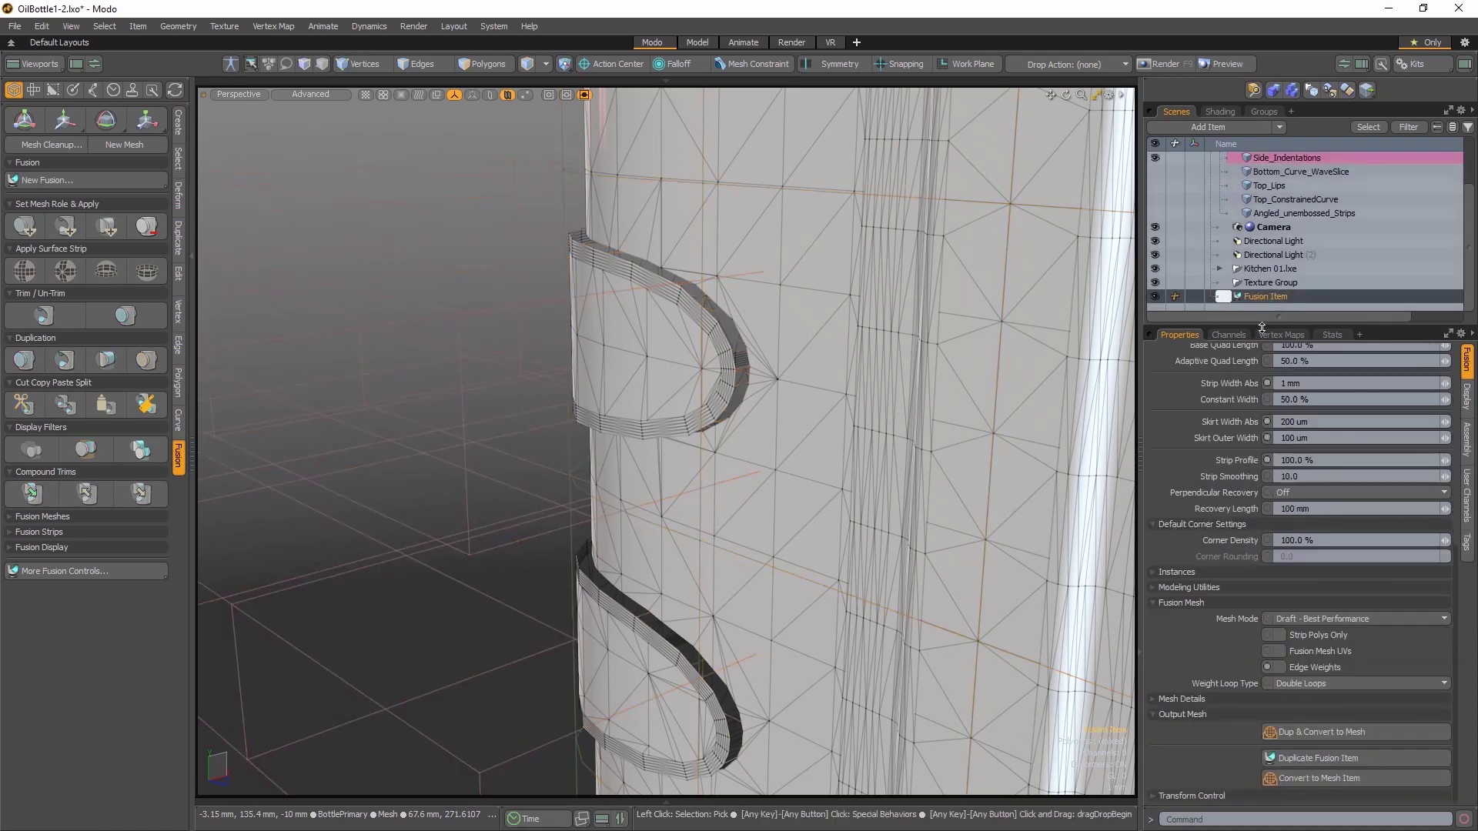
{"action": "left_click", "coordinate": [1315, 619]}
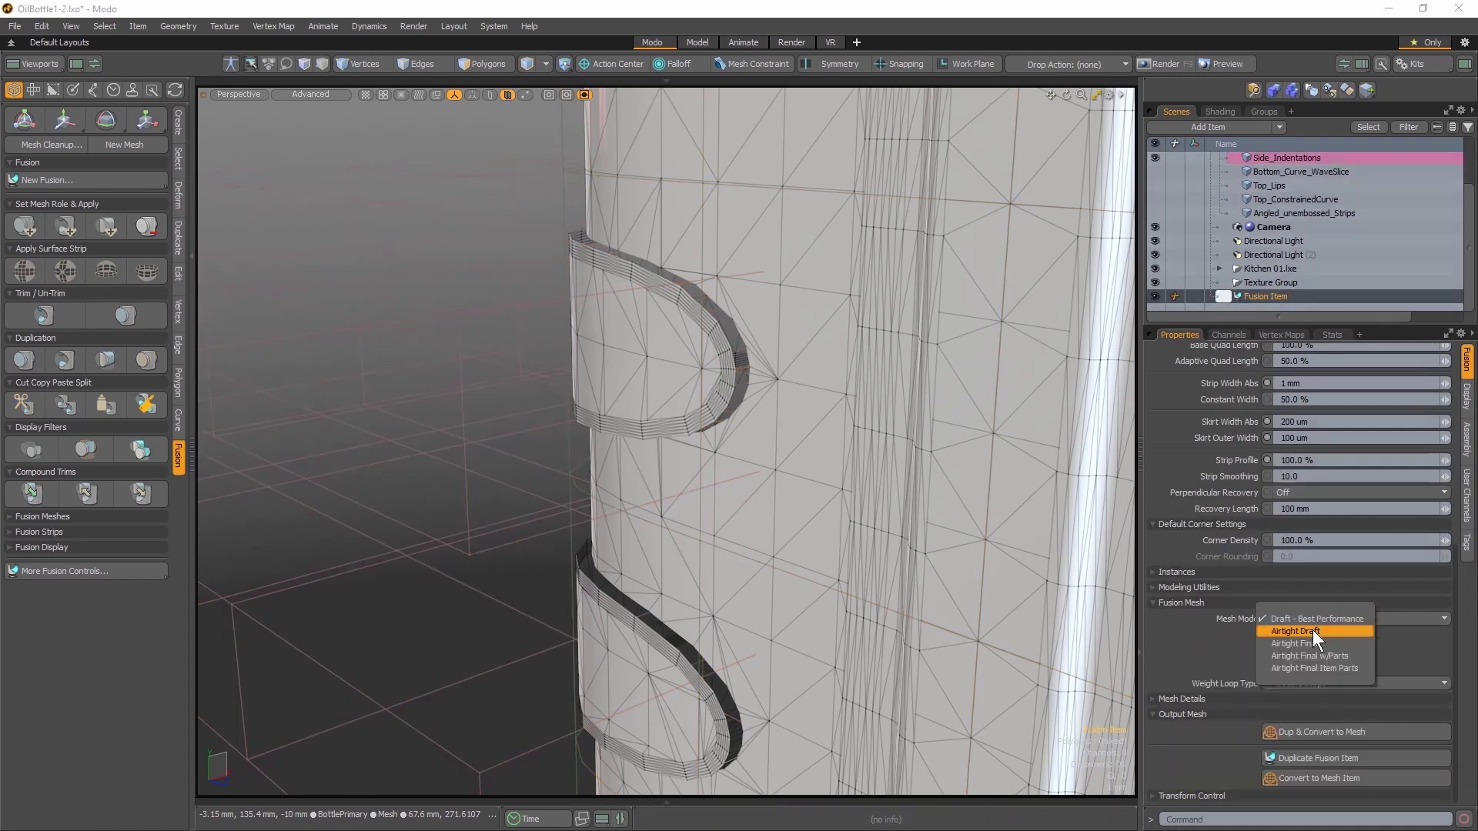
{"action": "left_click", "coordinate": [1312, 630]}
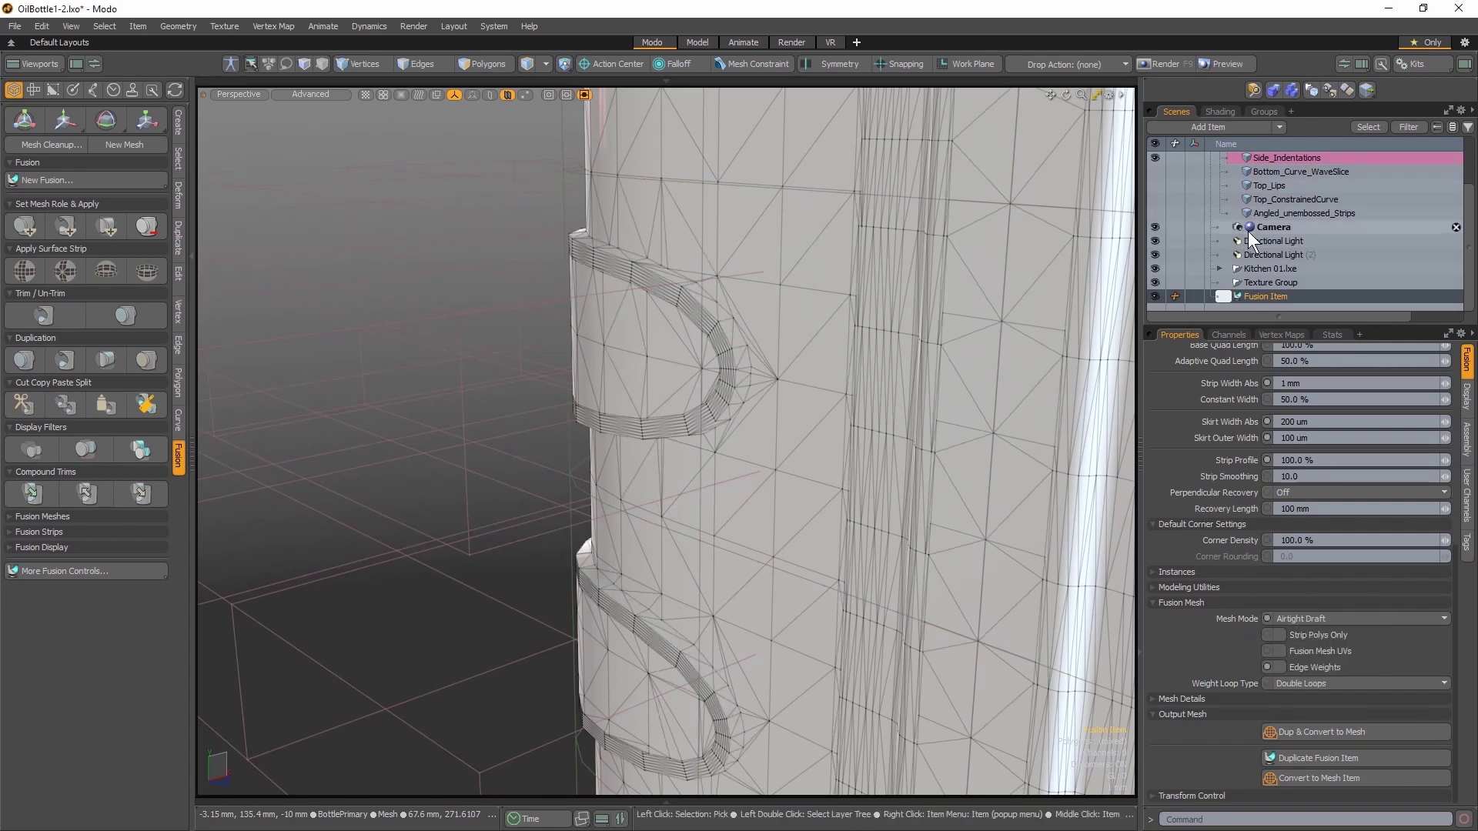
Enable embossing on Side_Indentations with an Outward Offset of -1 mm
{"action": "scroll", "coordinate": [1249, 231], "scroll_direction": "up", "scroll_amount": 3}
{"action": "left_click", "coordinate": [1277, 209]}
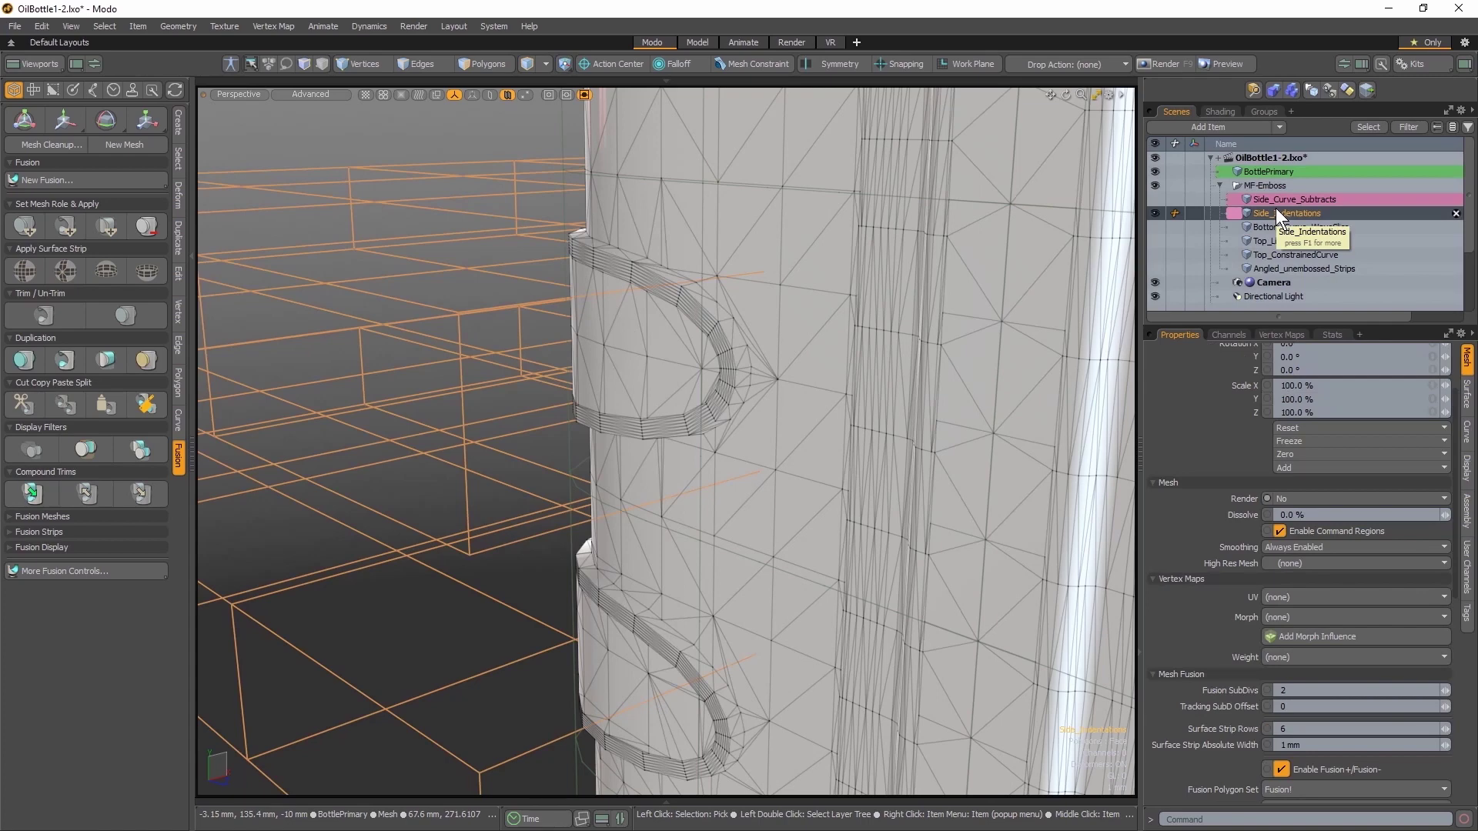
{"action": "scroll", "coordinate": [1202, 634], "scroll_direction": "down", "scroll_amount": 3}
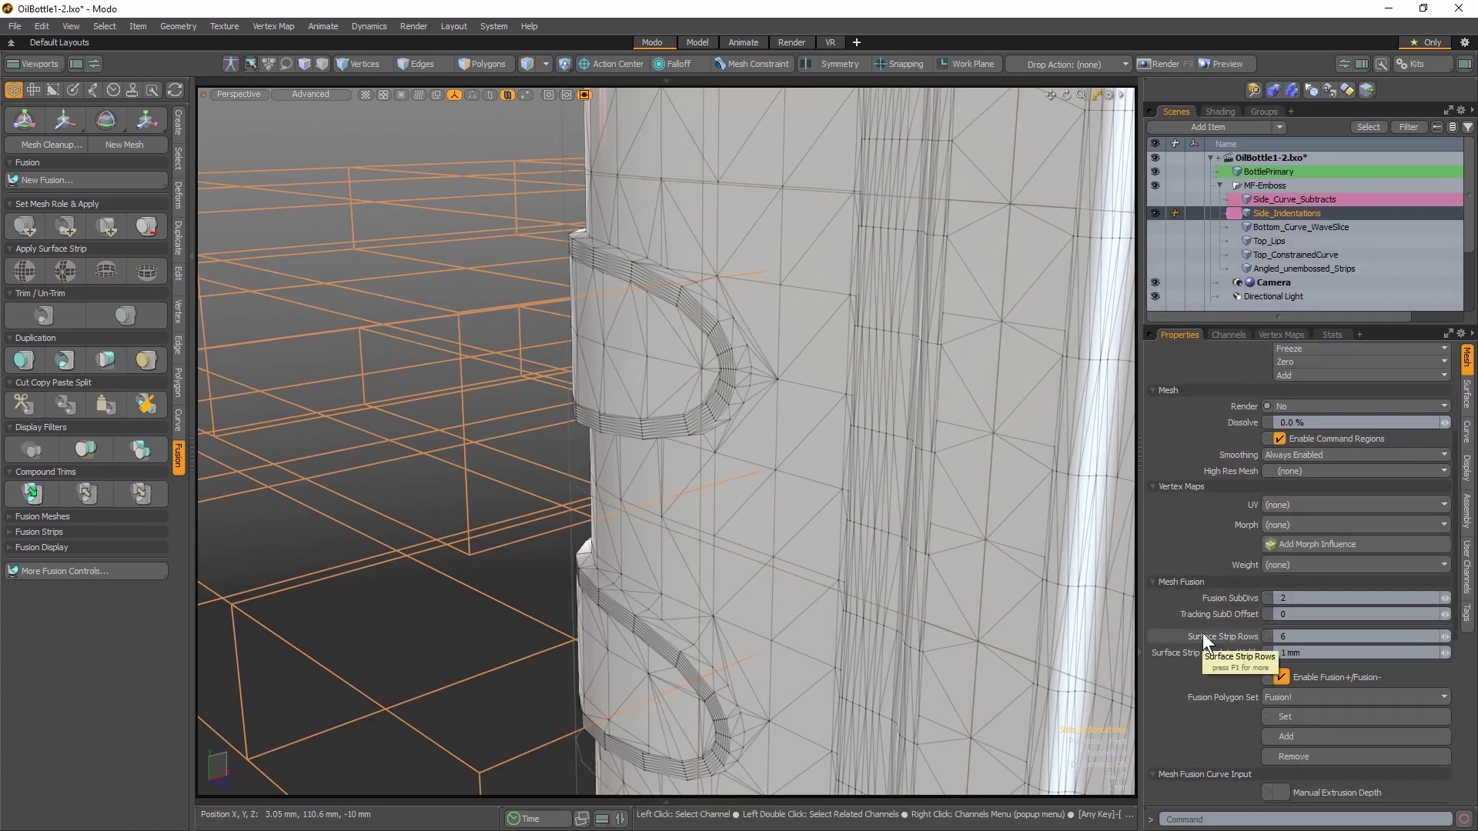
{"action": "scroll", "coordinate": [1202, 636], "scroll_direction": "down", "scroll_amount": 9}
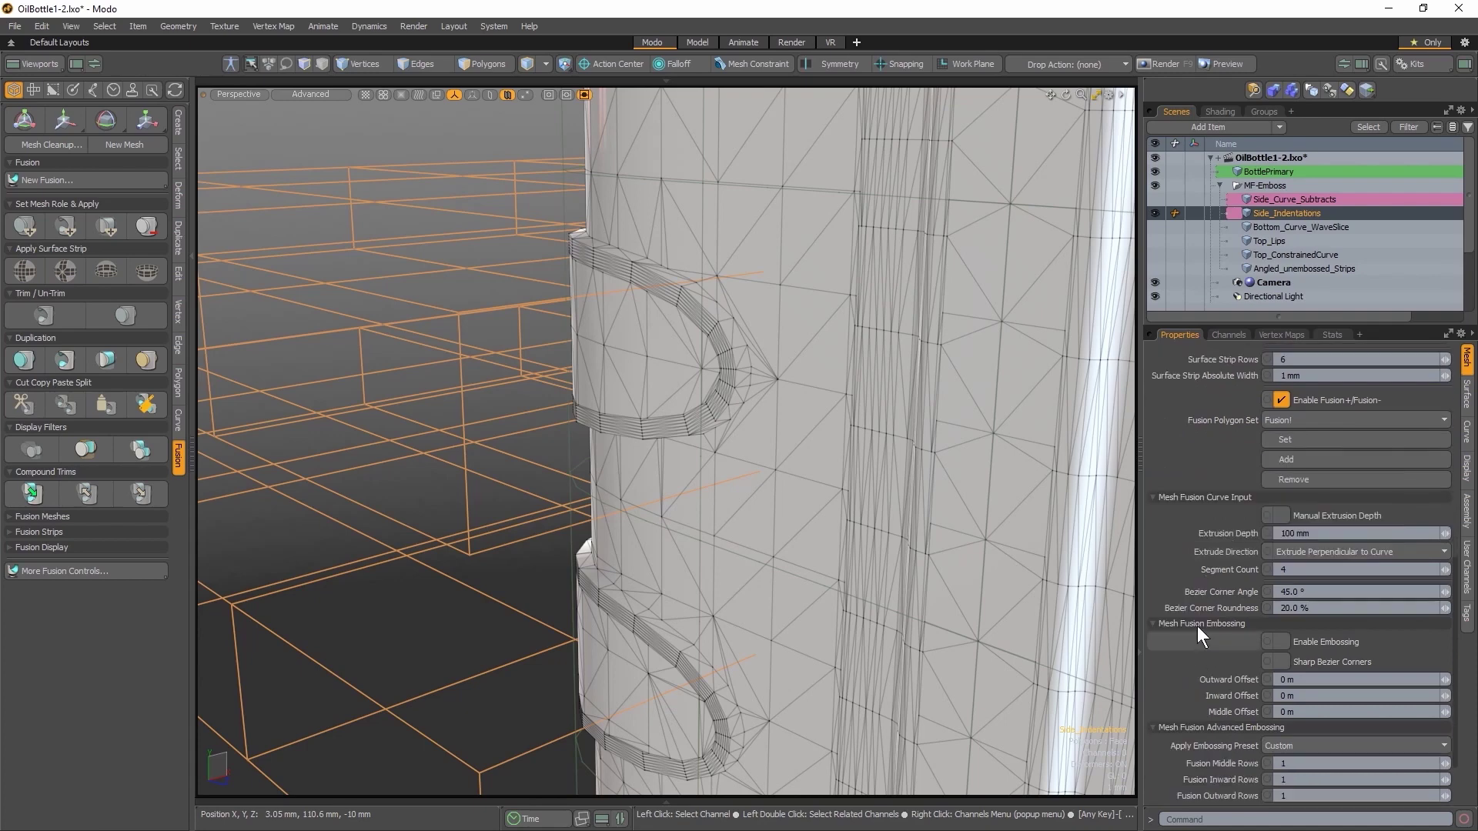
{"action": "left_click", "coordinate": [1281, 640]}
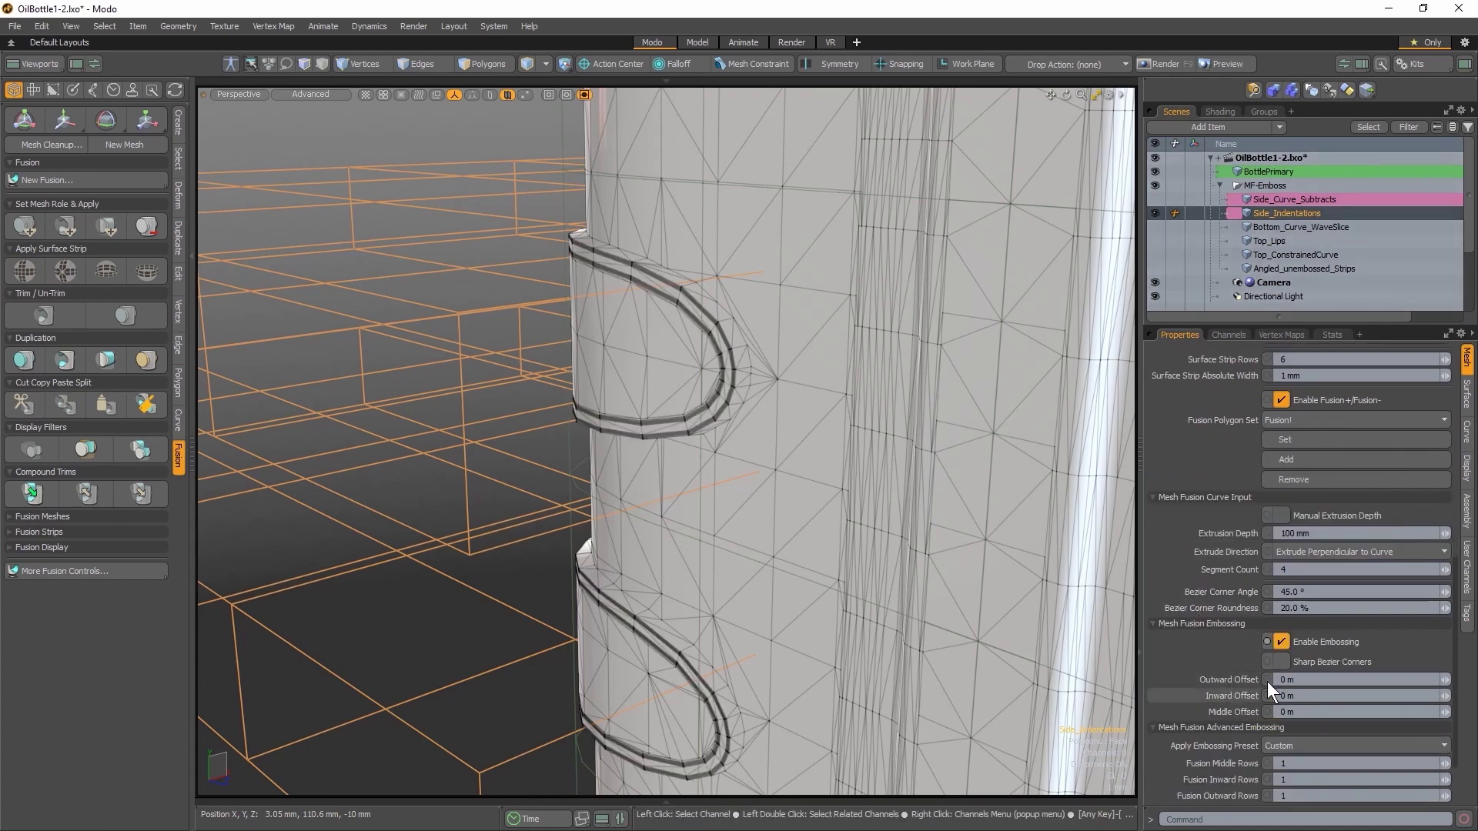
{"action": "left_click", "coordinate": [1307, 675]}
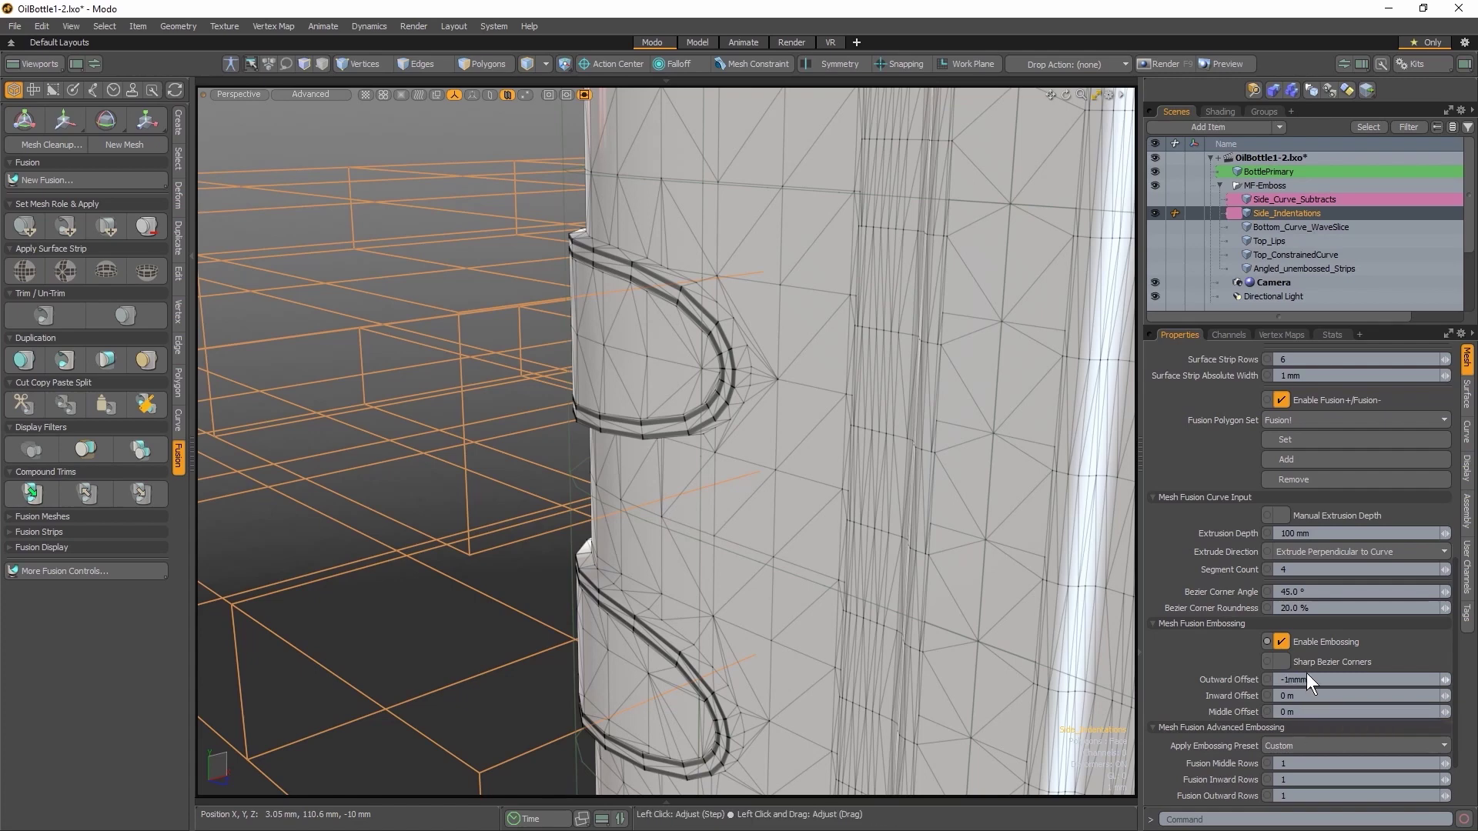
{"action": "type", "text": "-1mm"}
{"action": "key", "text": "Return"}
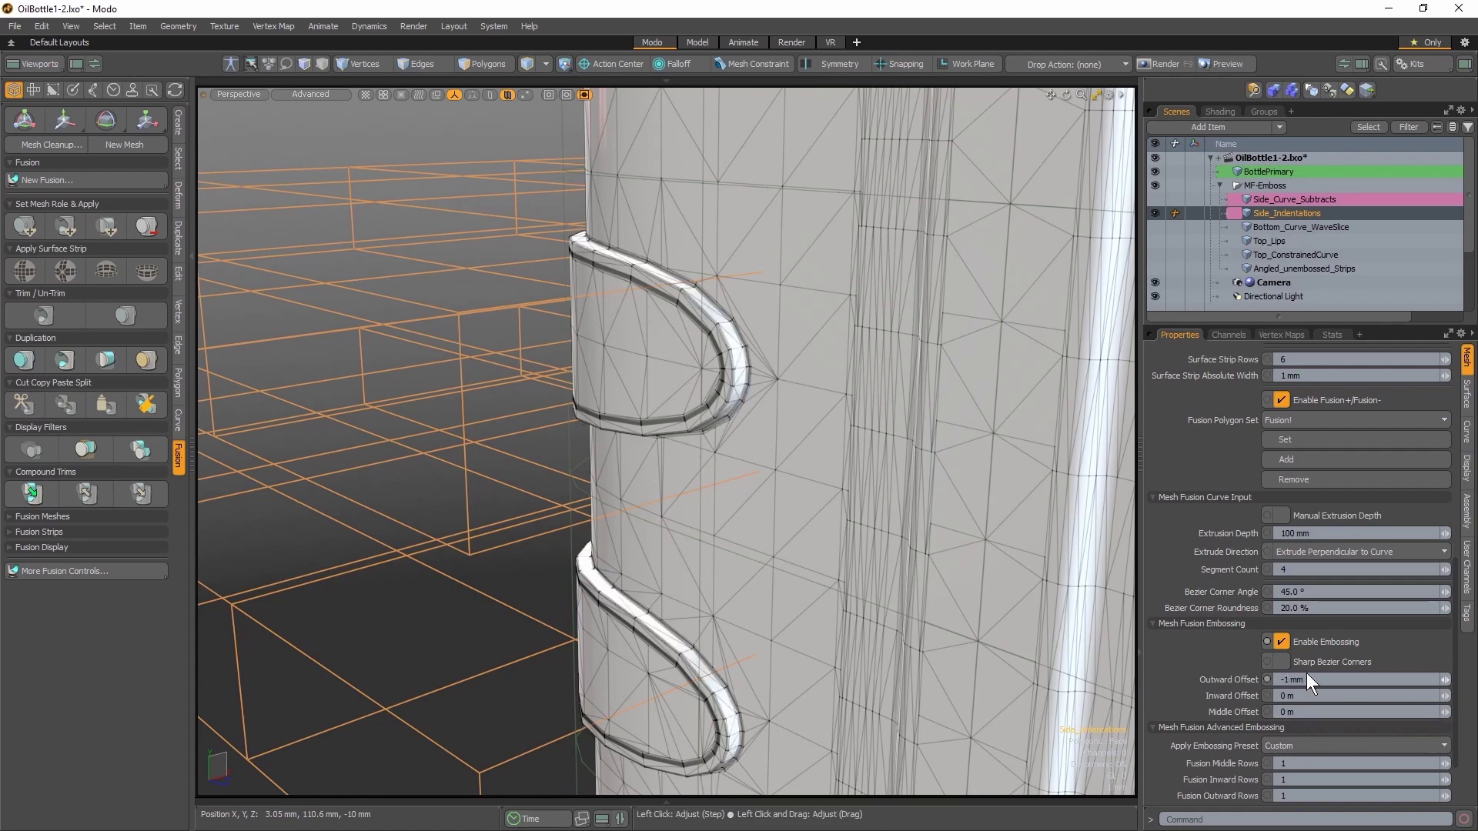
Apply the TwoSidedSoft embossing preset to Side_Indentations
{"action": "mouse_move", "coordinate": [770, 369]}
{"action": "left_mouse_down", "text": "ctrl+alt"}
{"action": "mouse_move", "coordinate": [810, 363]}
{"action": "mouse_move", "coordinate": [770, 367]}
{"action": "left_mouse_up", "text": "ctrl+alt"}
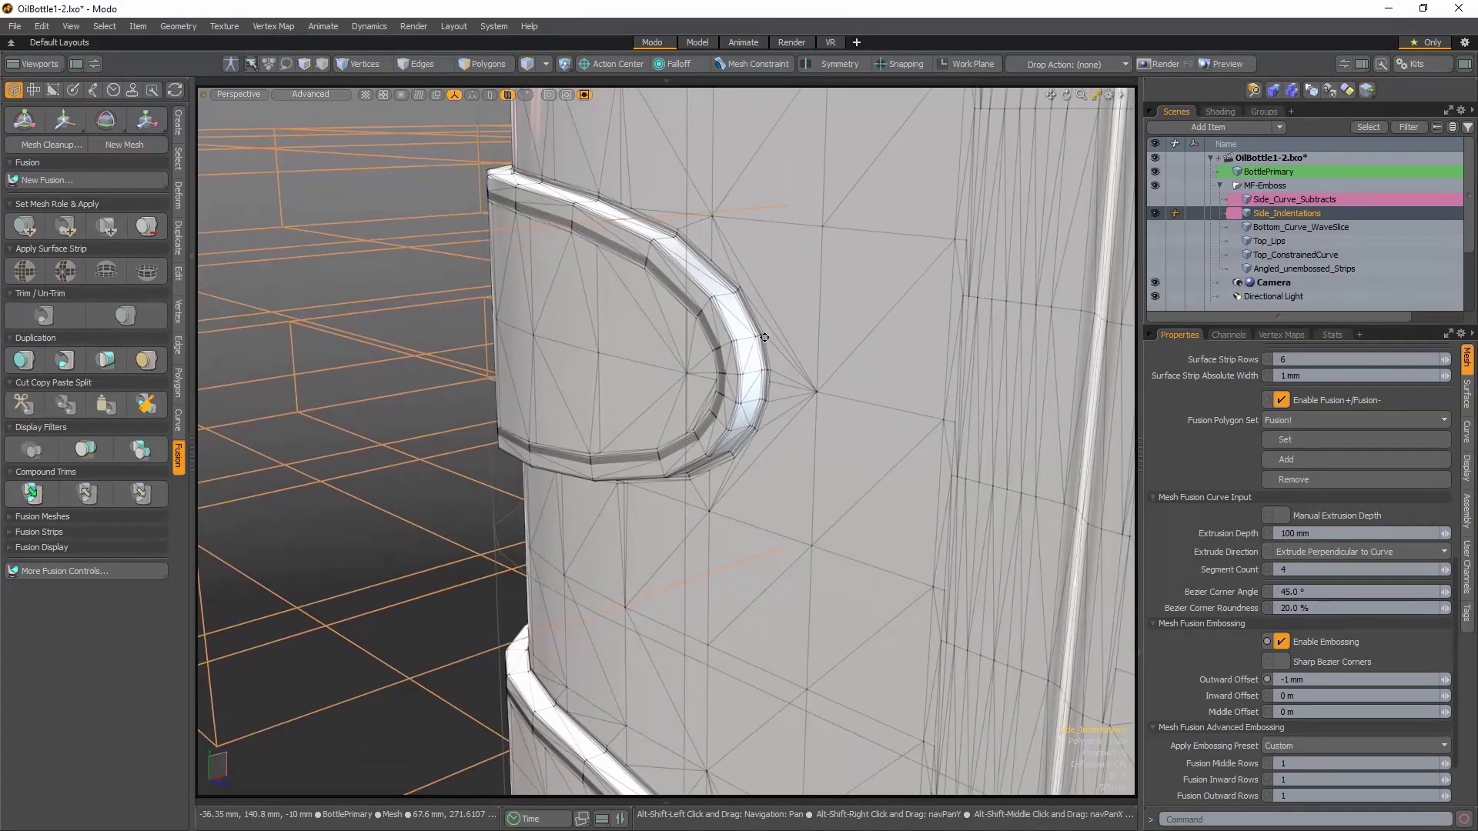
{"action": "scroll", "coordinate": [1179, 695], "scroll_direction": "down", "scroll_amount": 3}
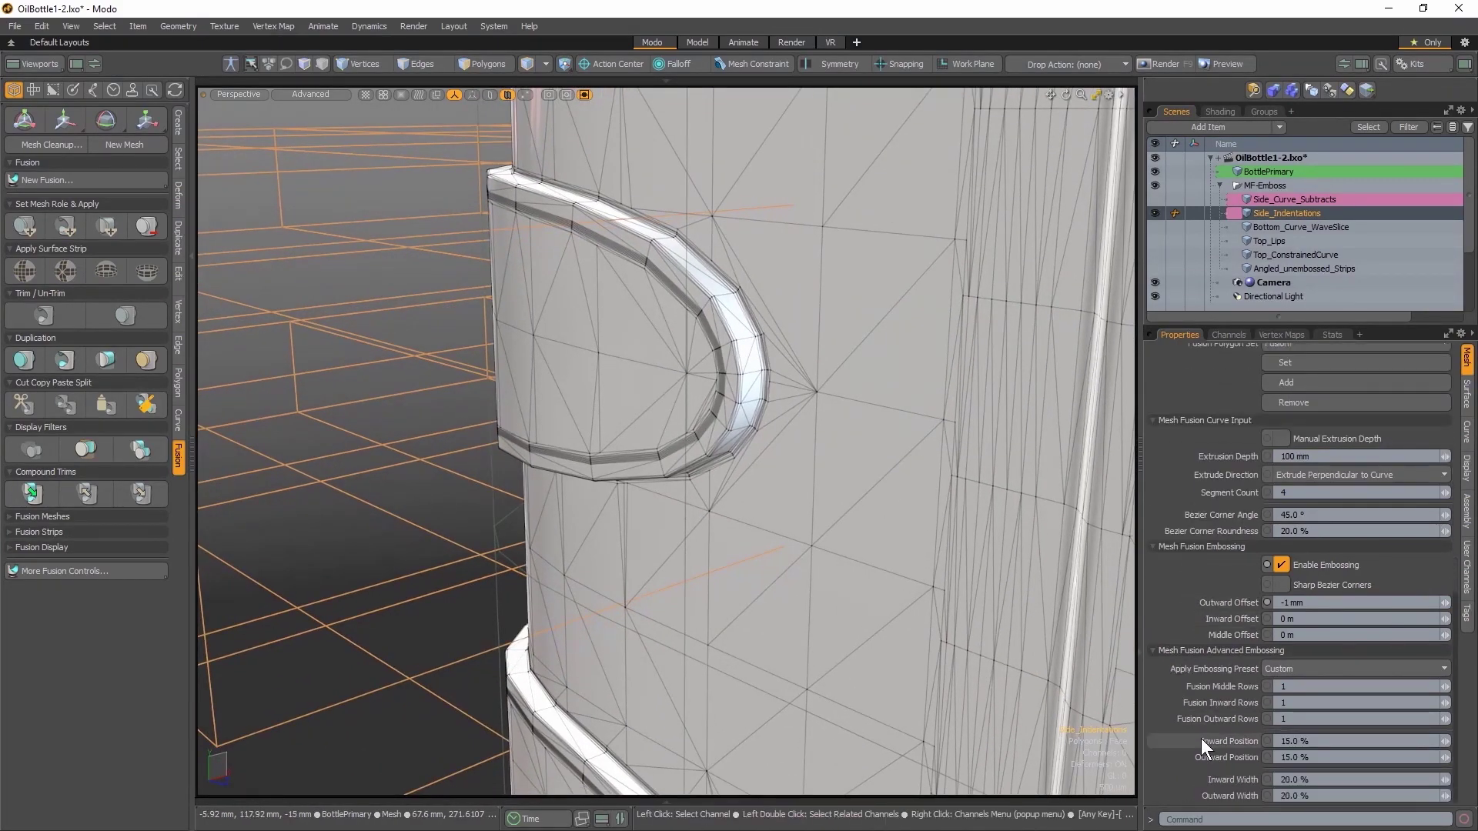
{"action": "left_click", "coordinate": [1338, 669]}
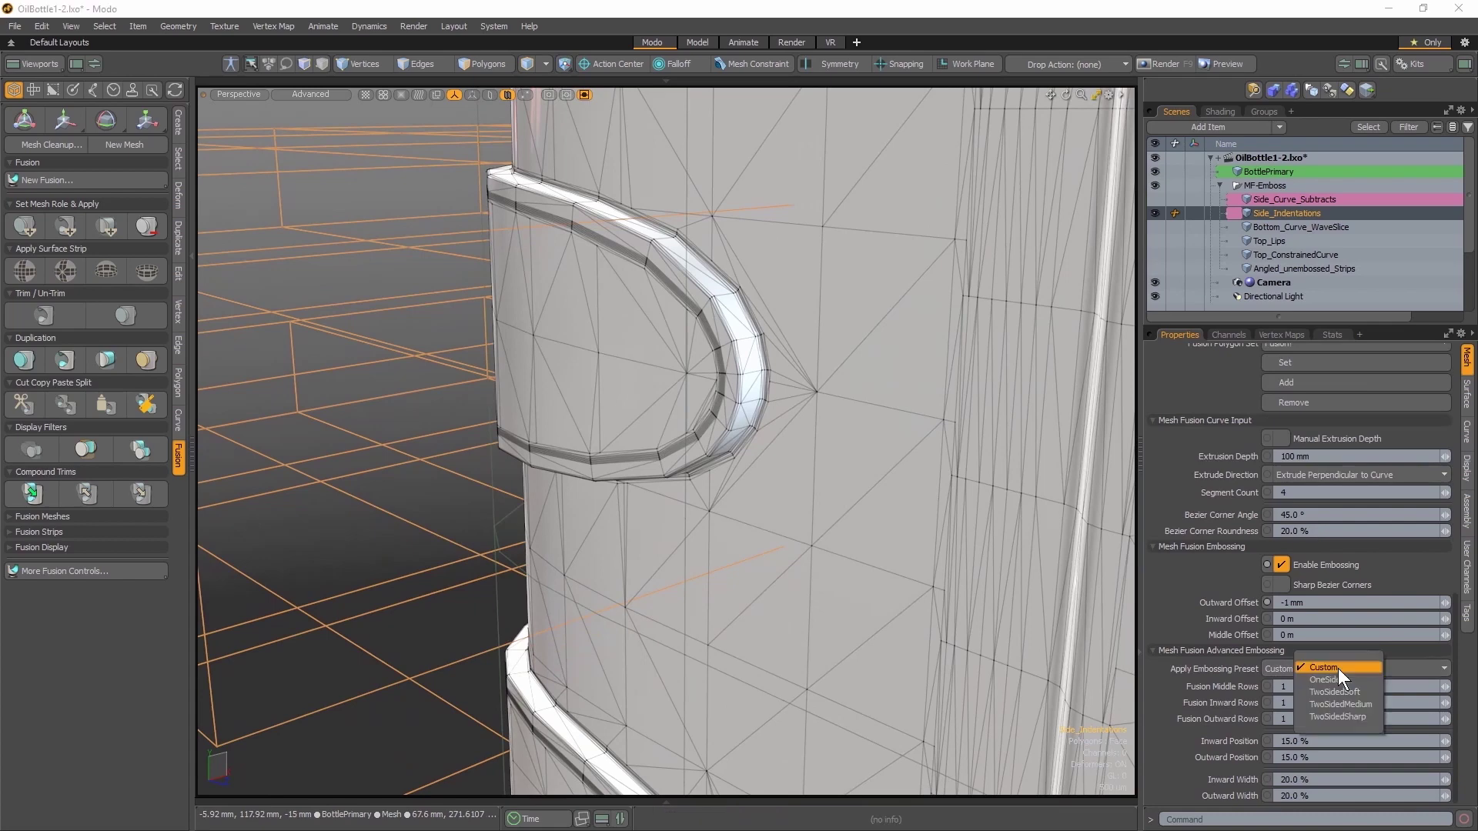
{"action": "left_click", "coordinate": [1338, 691]}
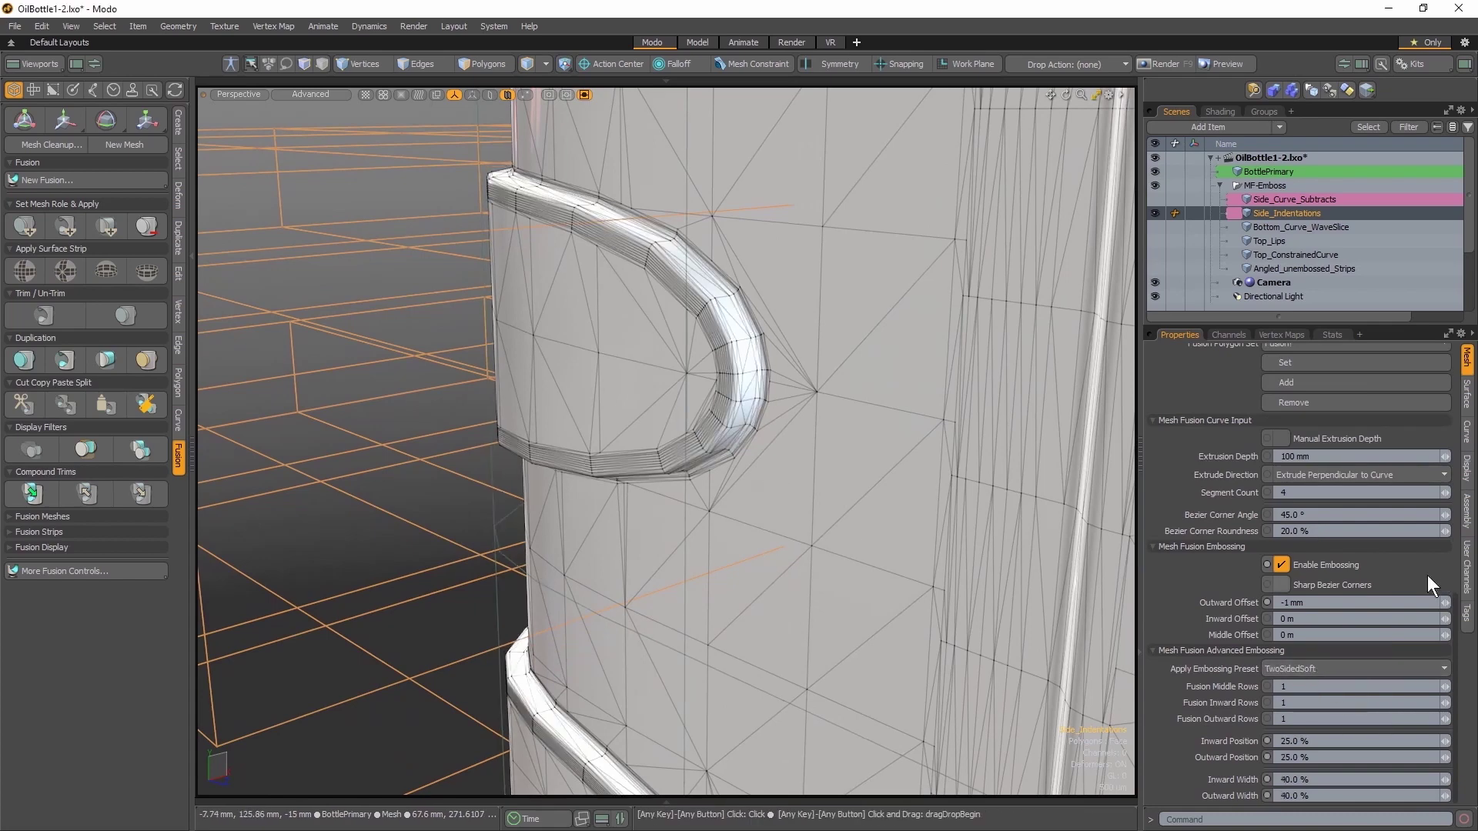
Set the surface strip absolute width of Side_Indentations to 3 mm
{"action": "scroll", "coordinate": [1355, 556], "scroll_direction": "up", "scroll_amount": 10}
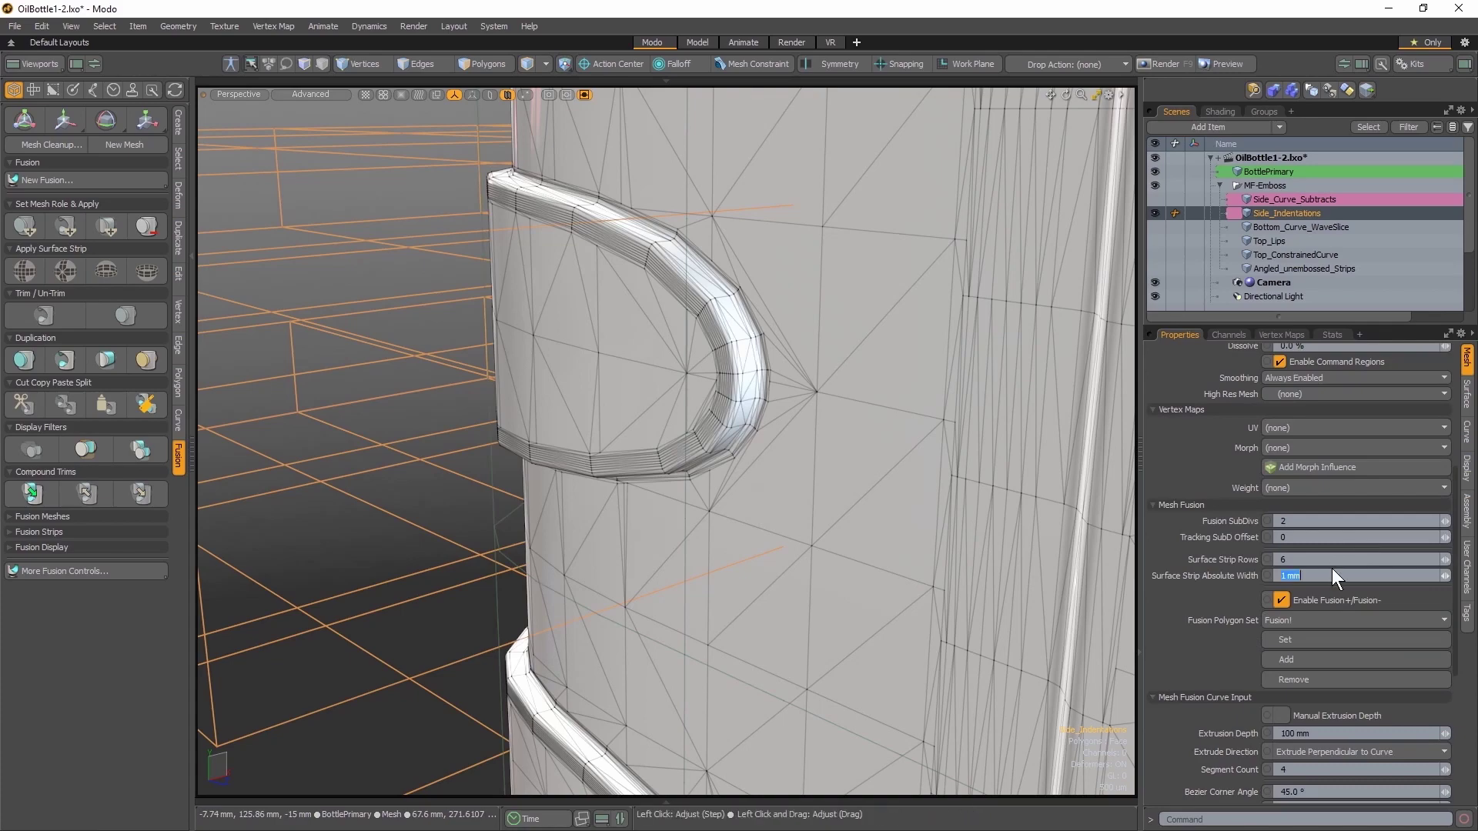
{"action": "key", "text": "Return"}
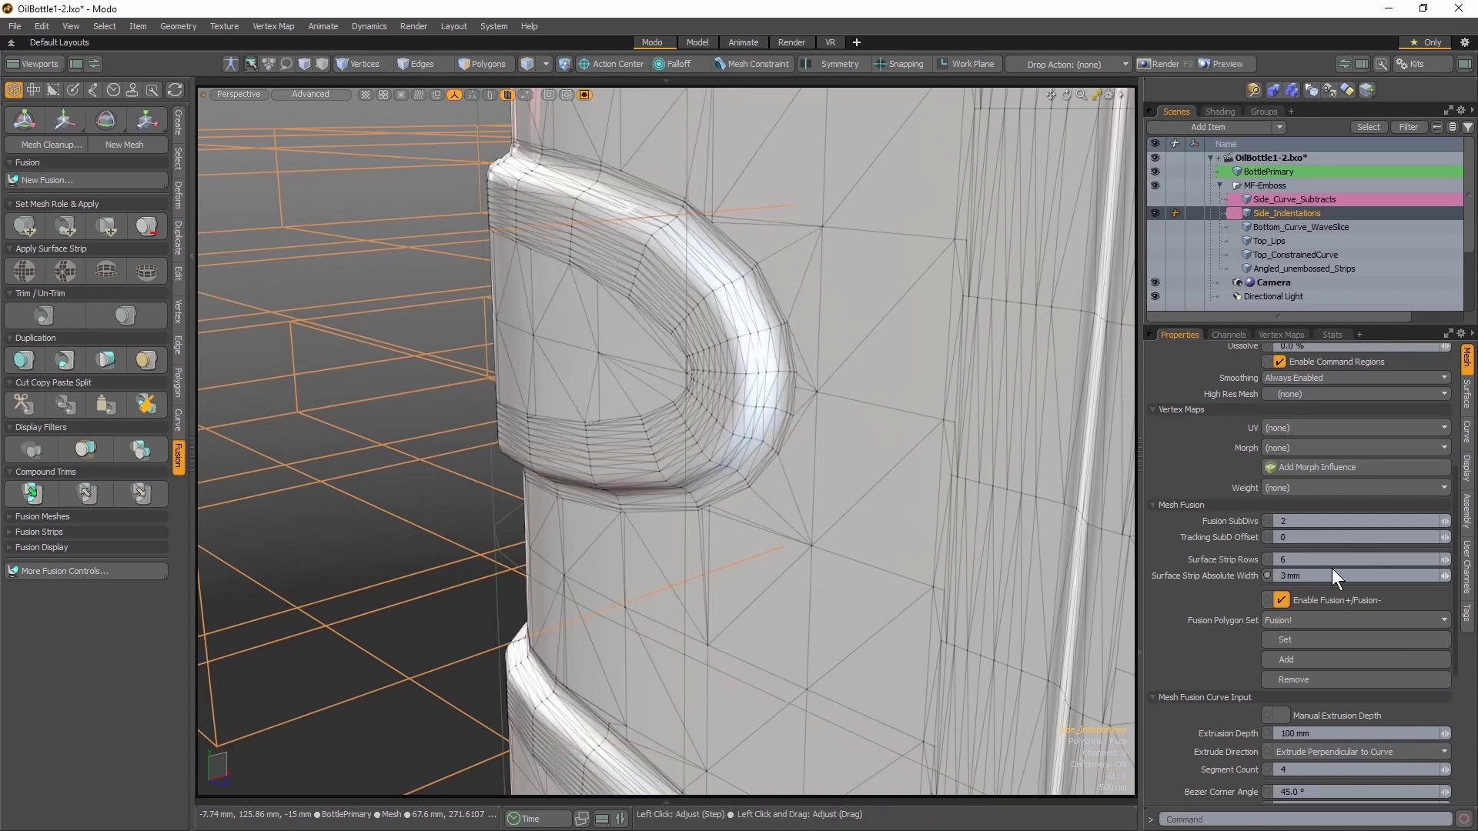
{"action": "left_click_drag", "start_coordinate": [1071, 459], "coordinate": [530, 324], "text": "alt"}
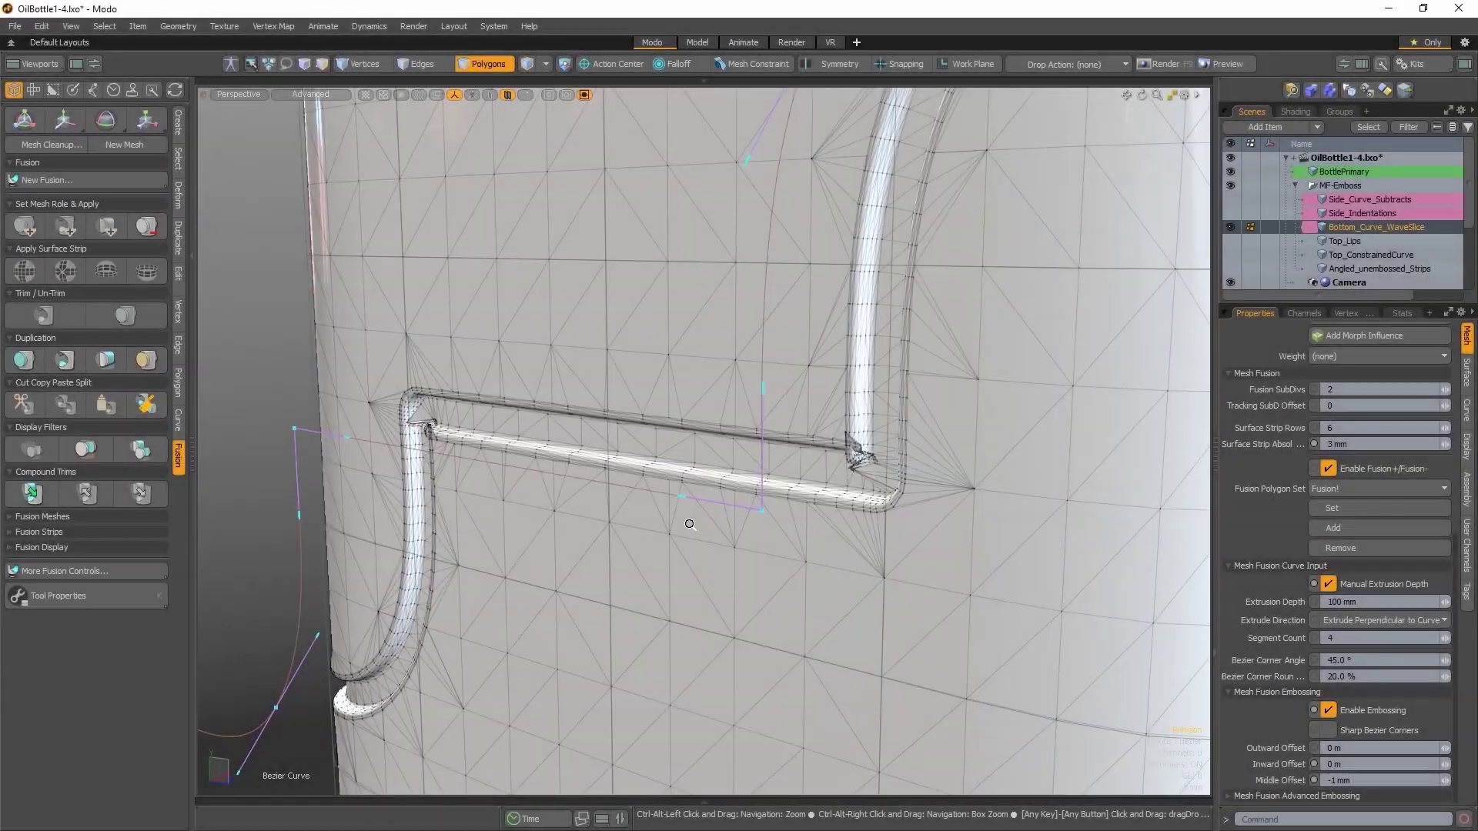
Enable Sharp Bezier Corners in the embossing settings of Bottom_Curve_WaveSlice
{"action": "left_click_drag", "start_coordinate": [690, 525], "coordinate": [747, 538], "text": "ctrl+alt"}
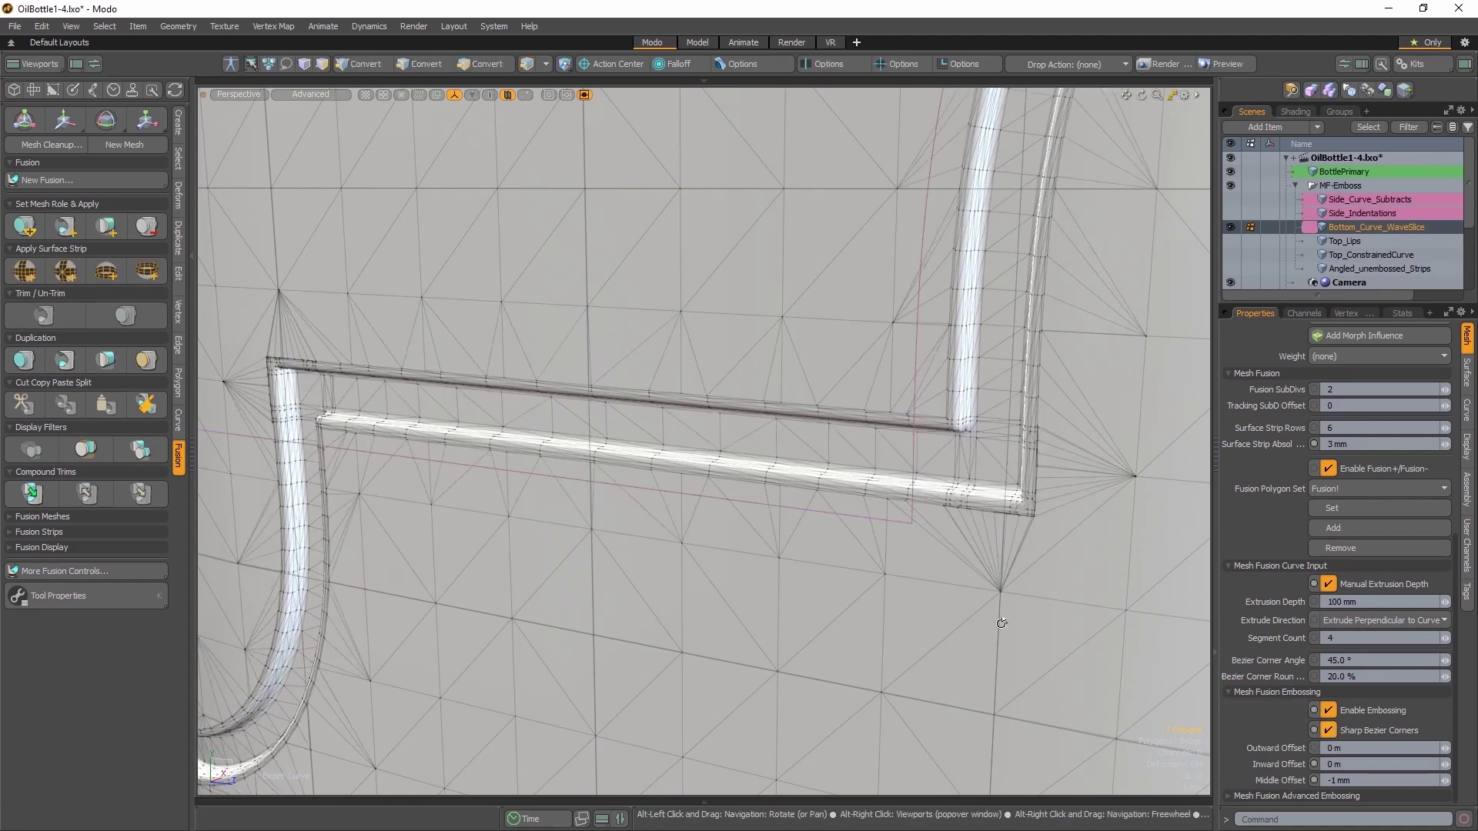
{"action": "left_click_drag", "start_coordinate": [1093, 631], "coordinate": [1034, 613], "text": "alt"}
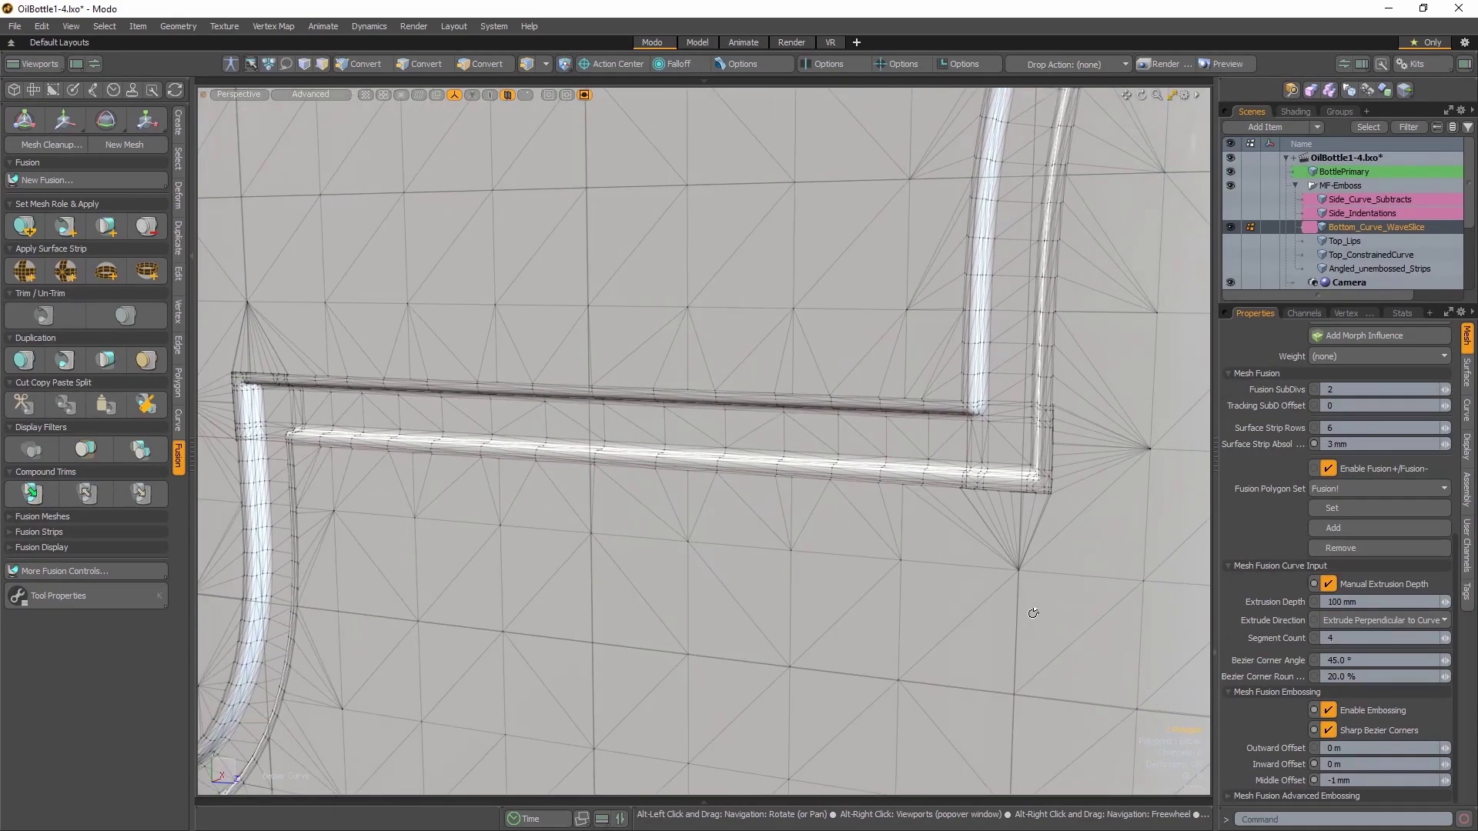
{"action": "scroll", "coordinate": [1033, 614], "scroll_direction": "down", "scroll_amount": 5}
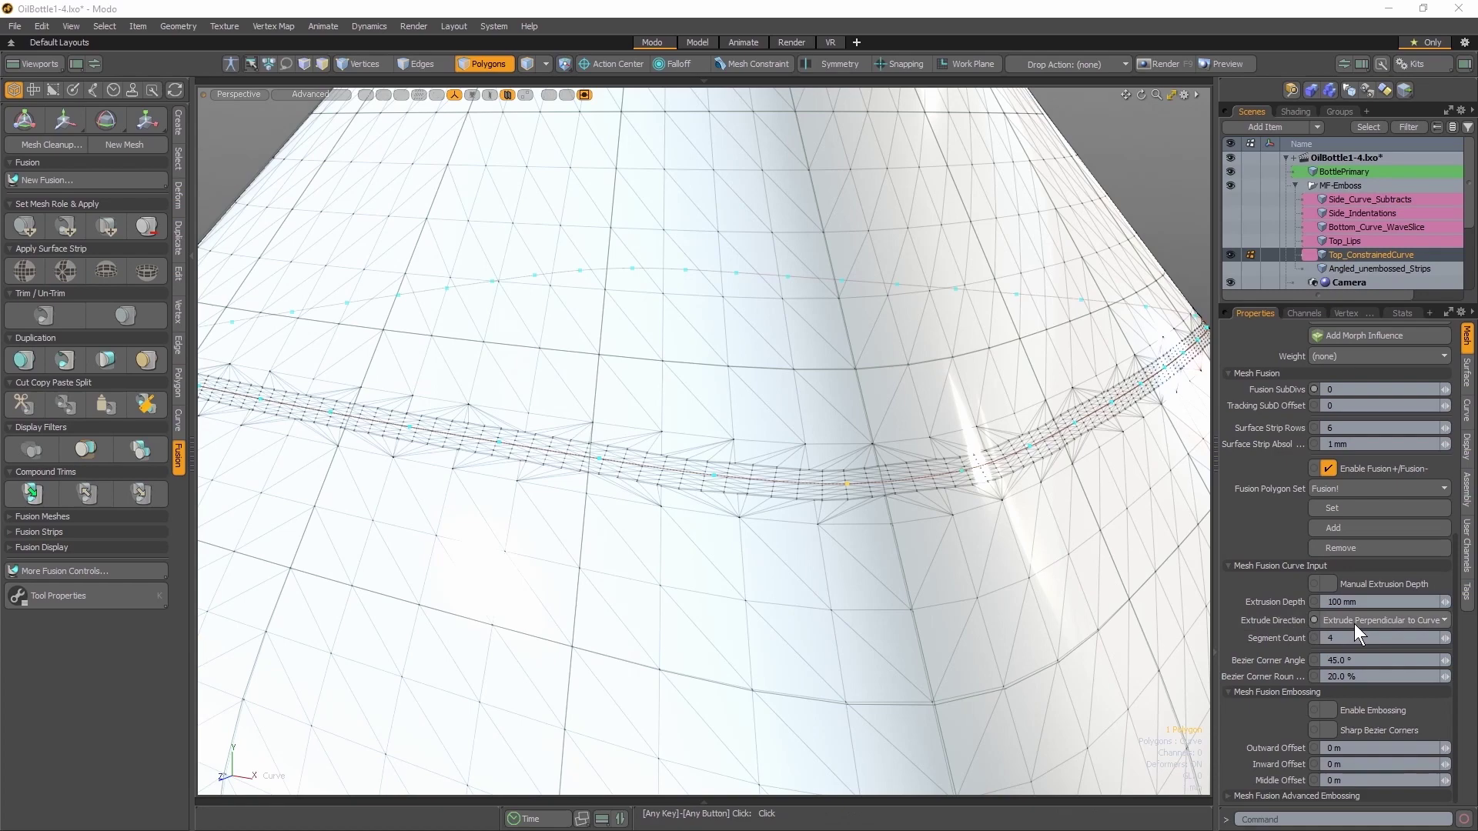
Change the Extrude Direction in the curve input settings of Top_ConstrainedCurve
{"action": "left_click_drag", "start_coordinate": [811, 531], "coordinate": [849, 548], "text": "alt"}
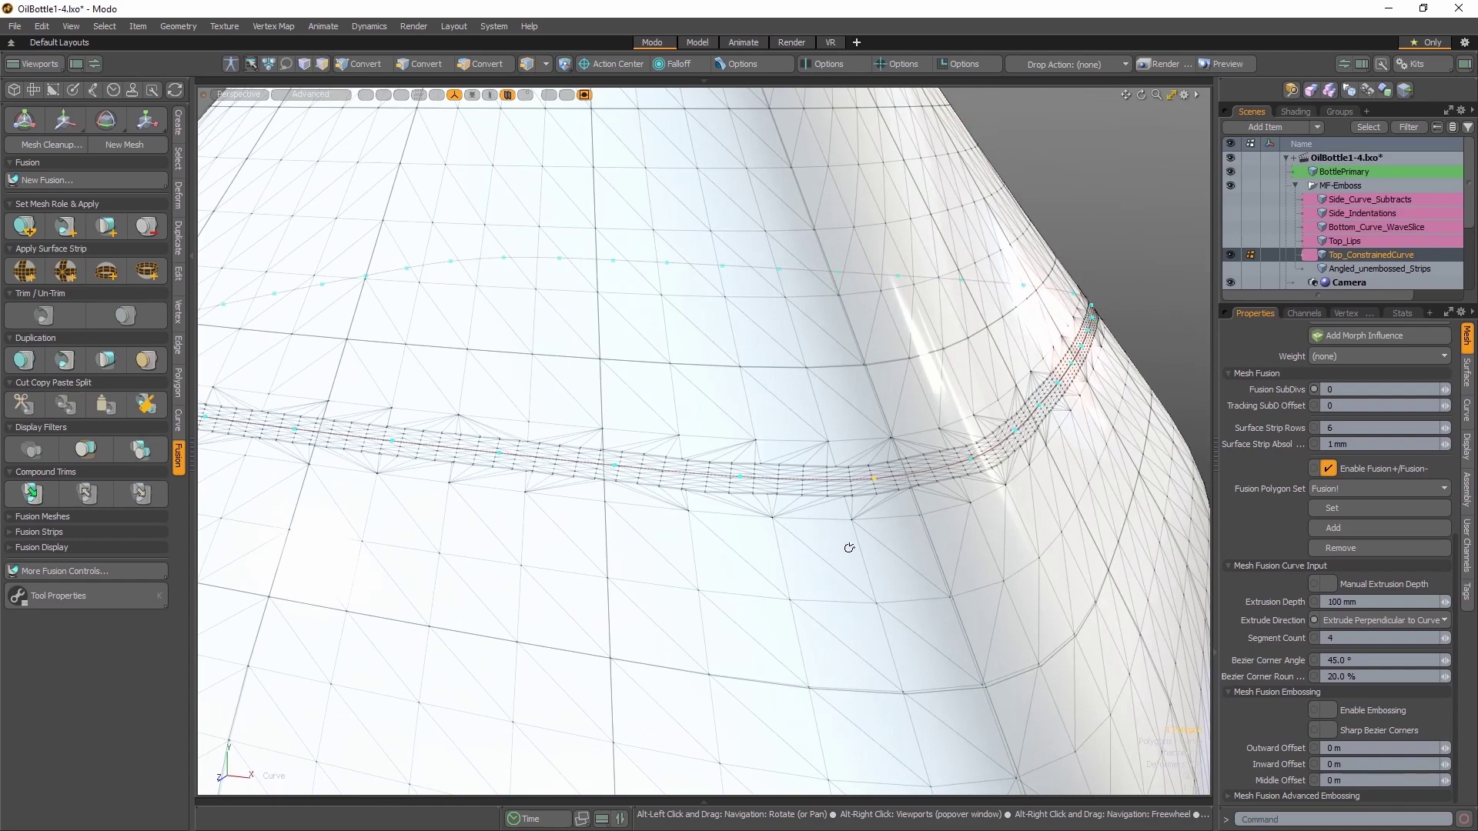
{"action": "left_click_drag", "start_coordinate": [850, 549], "coordinate": [880, 527], "text": "alt"}
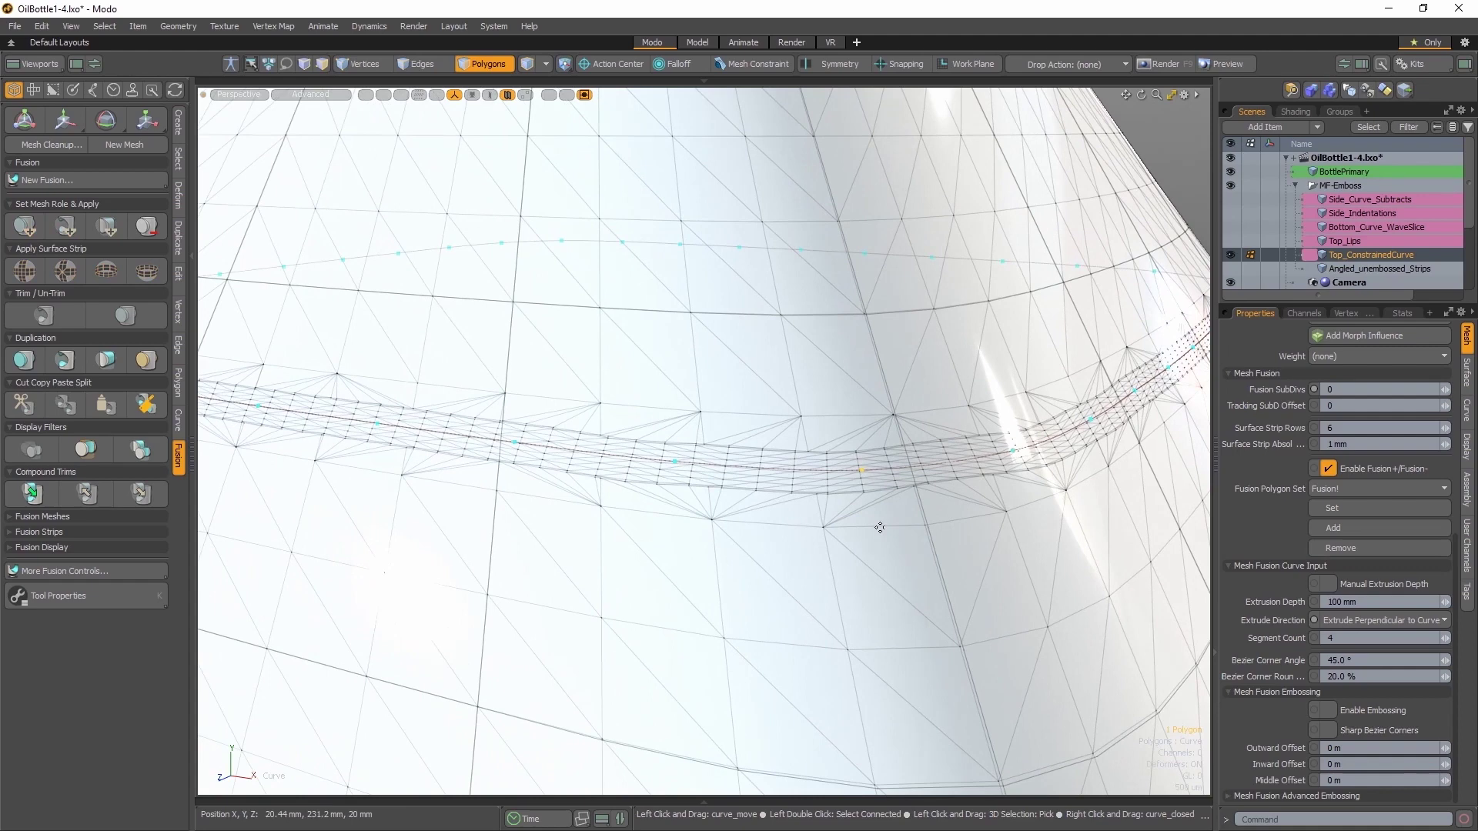
{"action": "left_click", "coordinate": [1397, 621]}
{"action": "left_click", "coordinate": [1401, 636]}
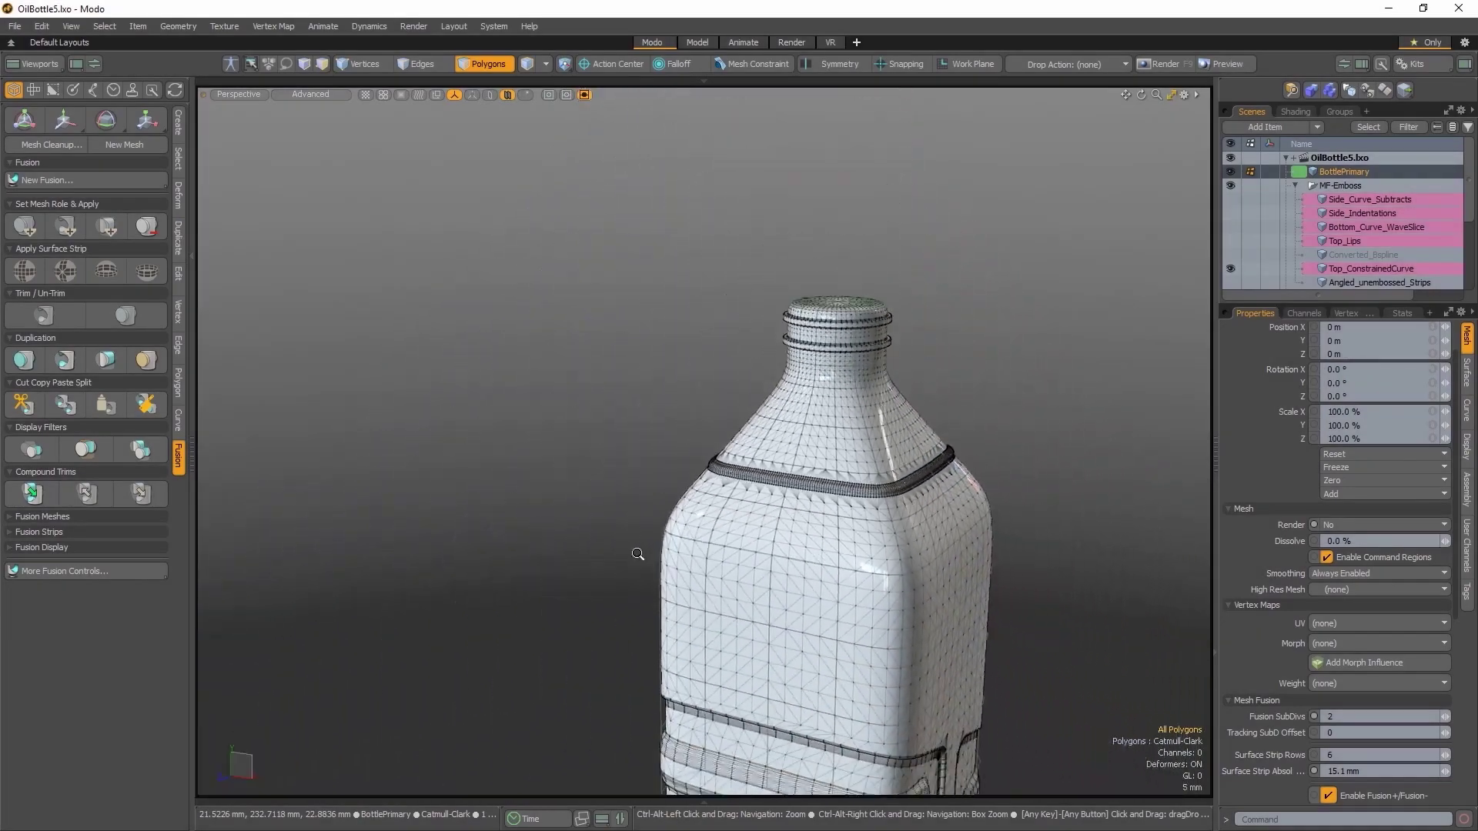
{"action": "left_click_drag", "start_coordinate": [637, 555], "coordinate": [624, 303], "text": "ctrl+alt"}
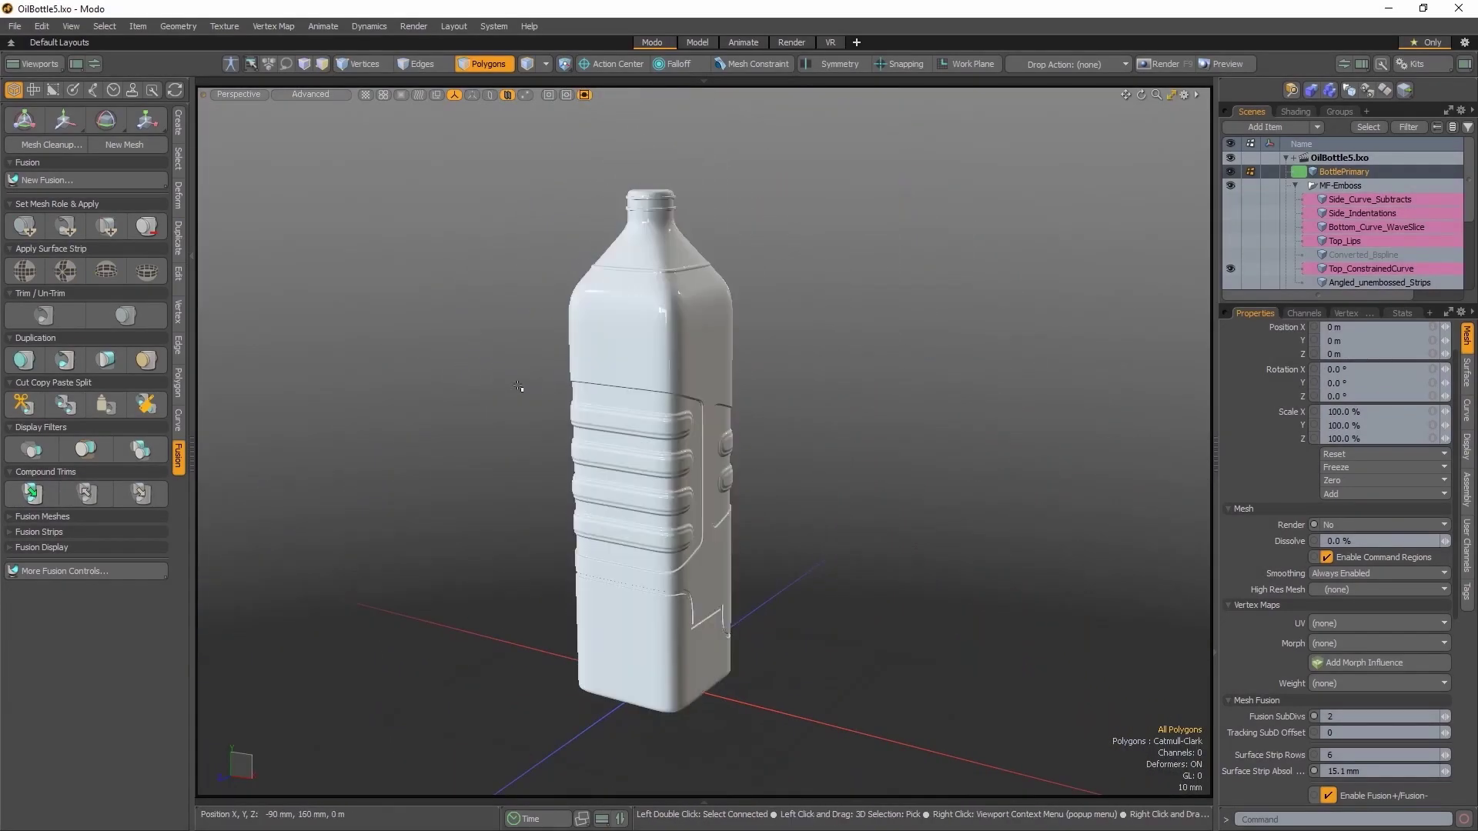